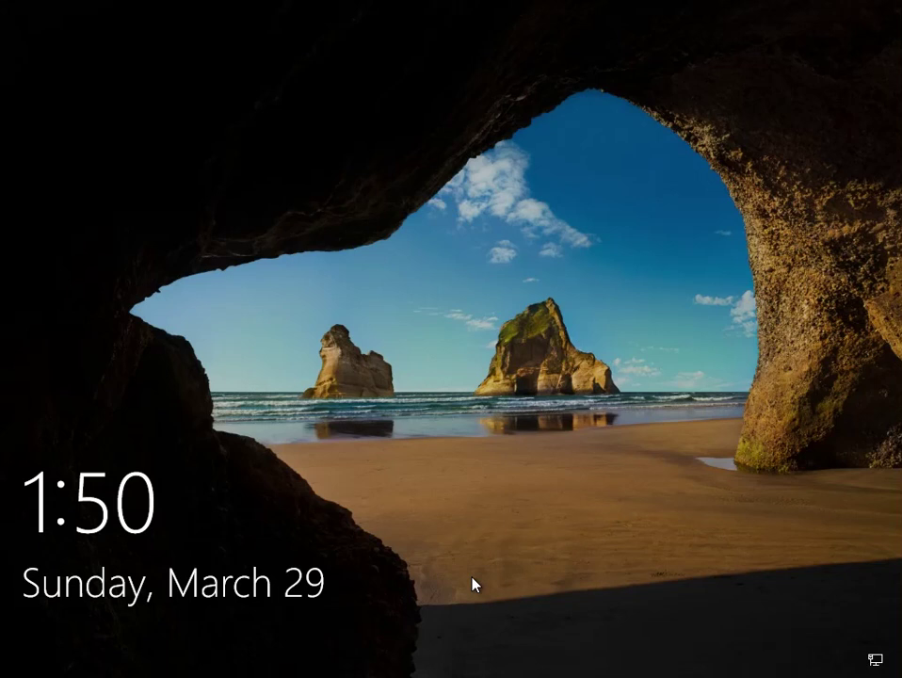
# Sign in to Windows as another MYRIAD domain user with their user name and password
pyautogui.click(485, 520)
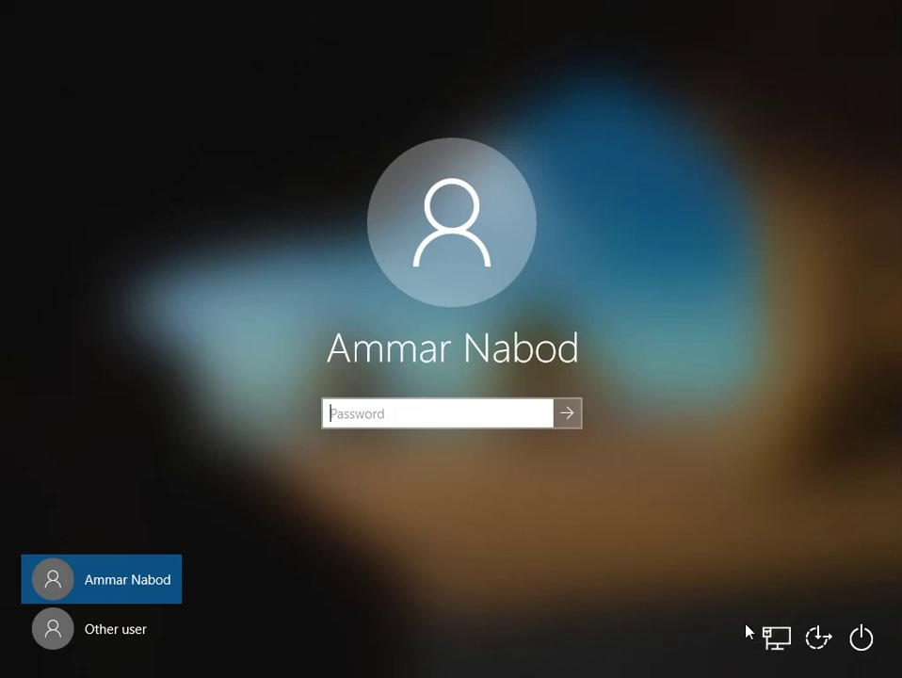
pyautogui.click(132, 642)
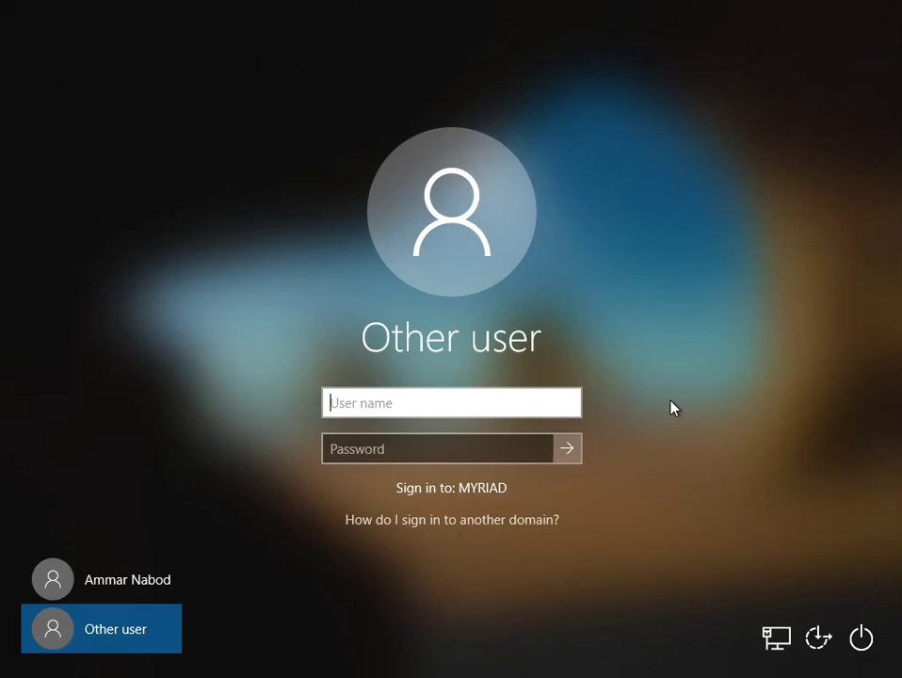
pyautogui.press('Tab')
pyautogui.write('•••')
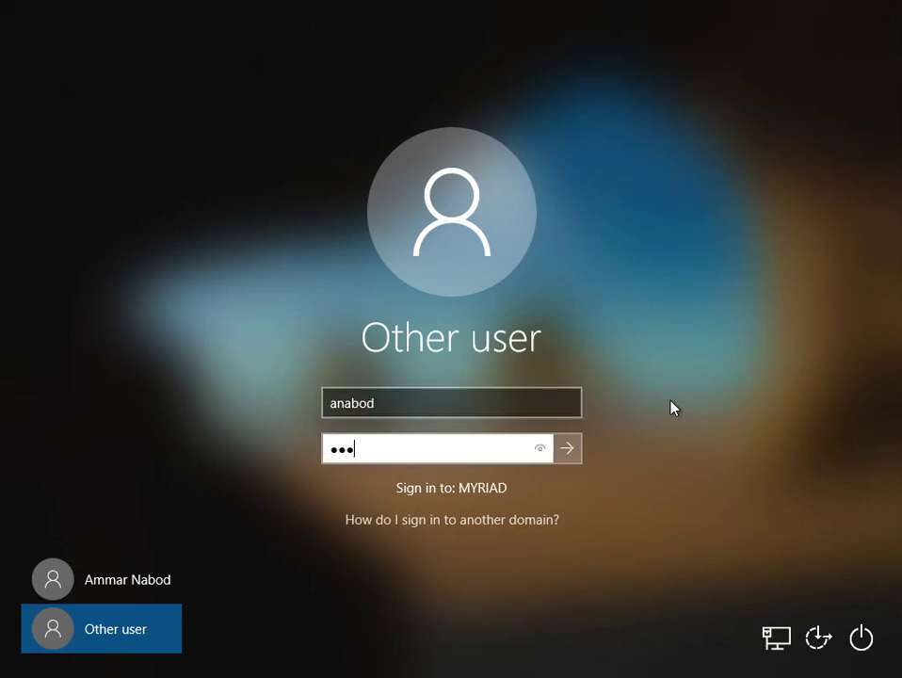
pyautogui.write('••••••••')
pyautogui.press('Return')
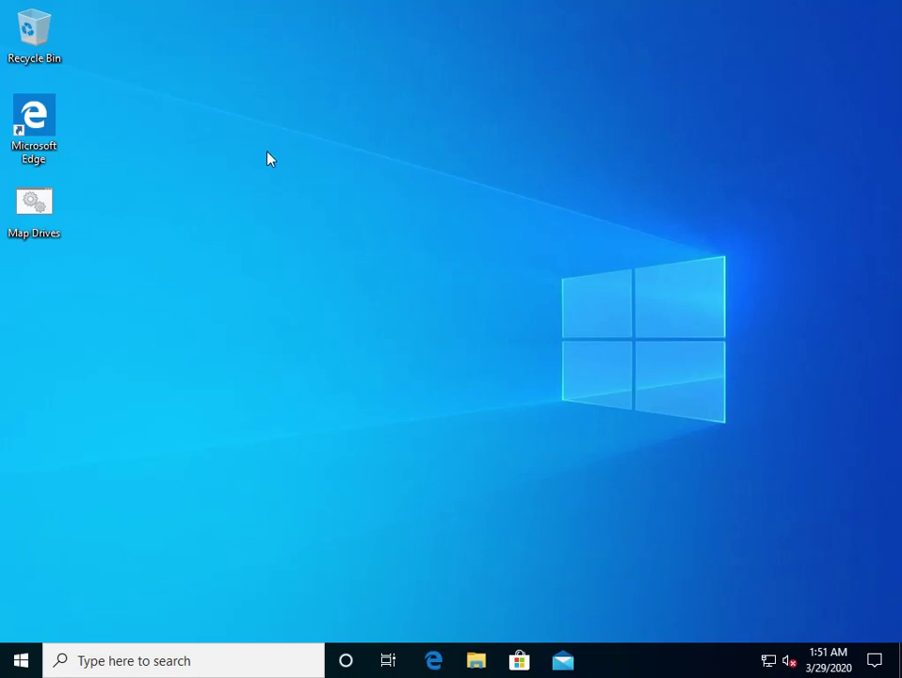
pyautogui.click(435, 664)
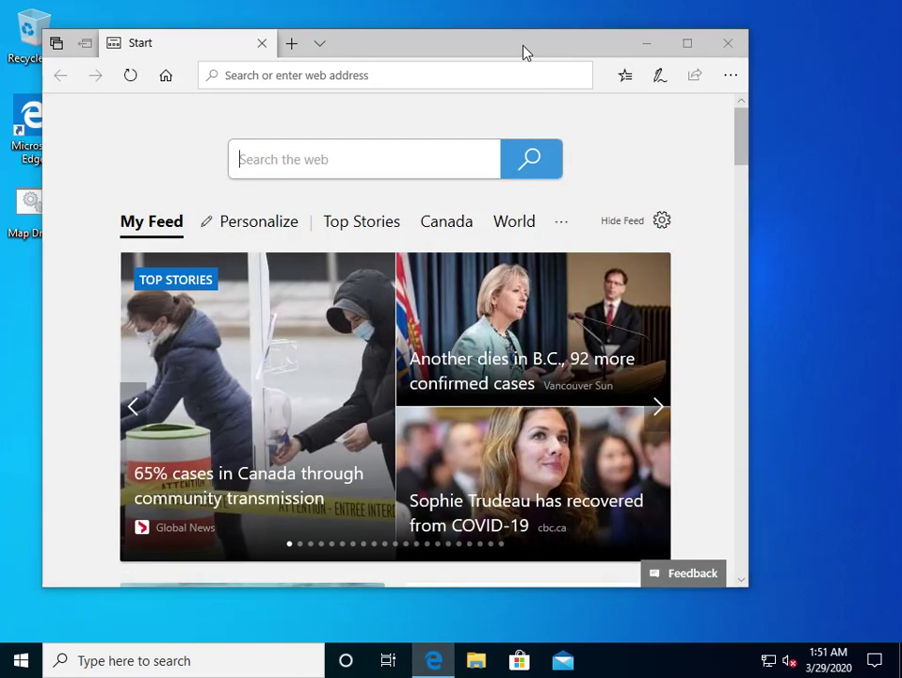
pyautogui.doubleClick(524, 55)
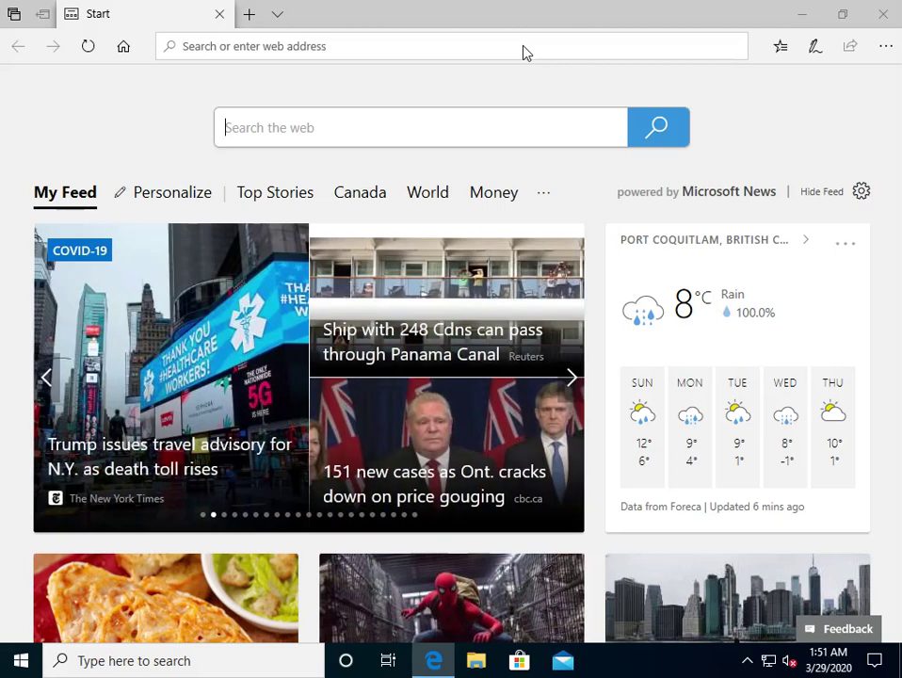
pyautogui.click(459, 42)
pyautogui.write('htt')
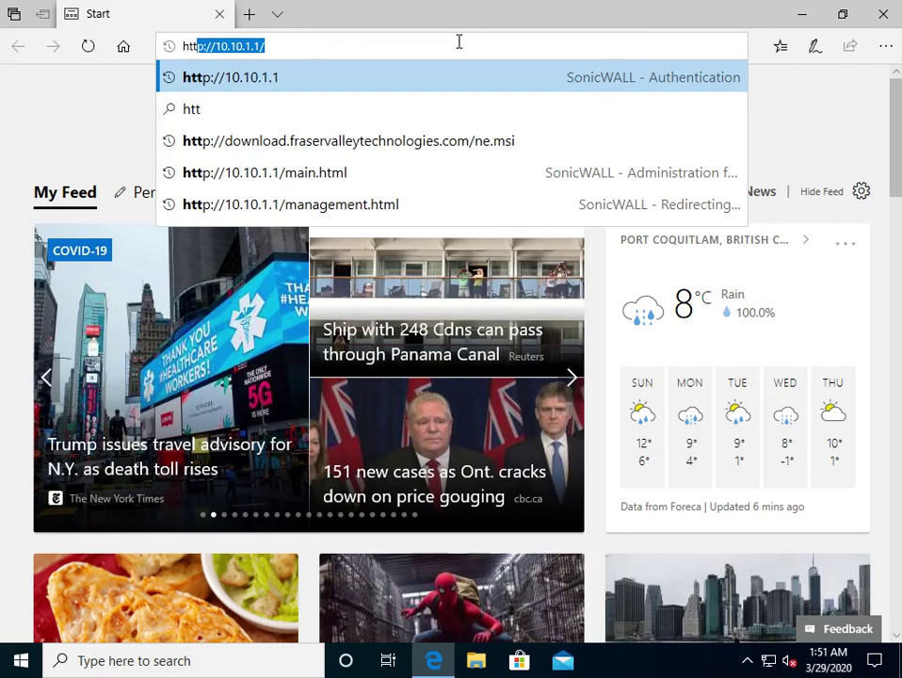
pyautogui.write('p://')
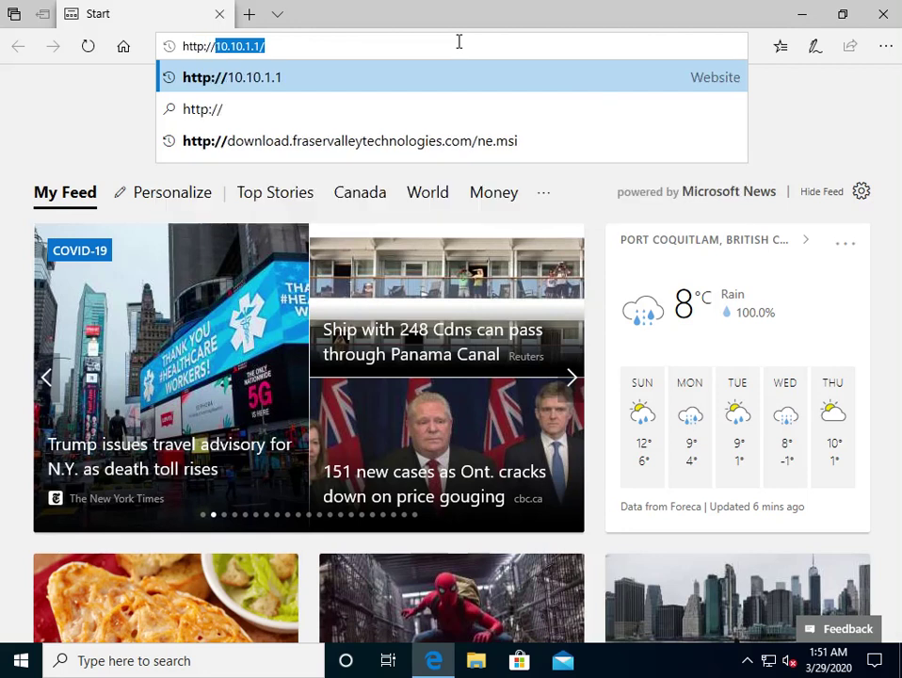
pyautogui.write('d')
pyautogui.press('End')
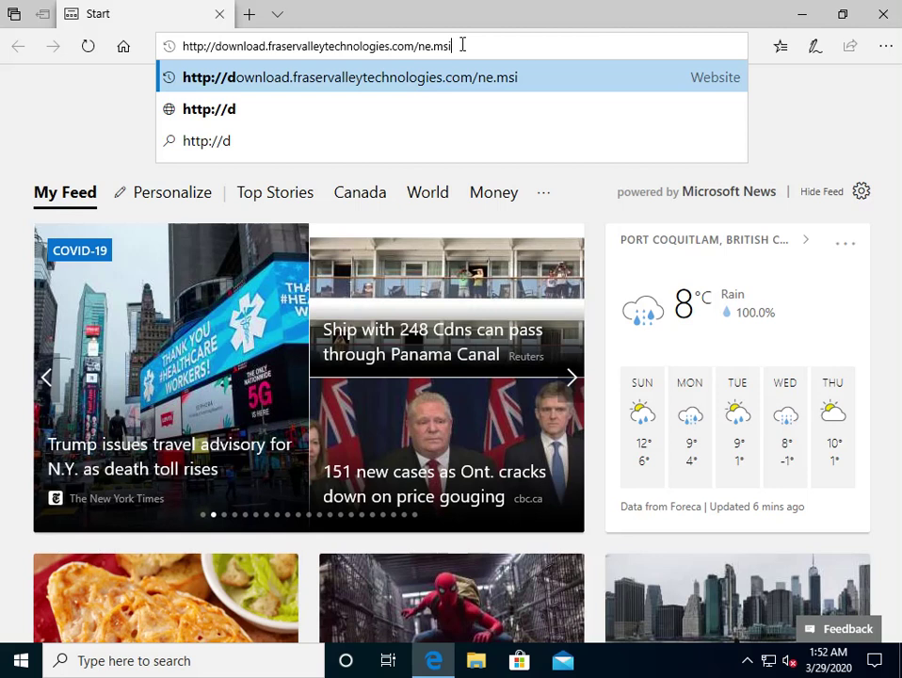
pyautogui.press('Return')
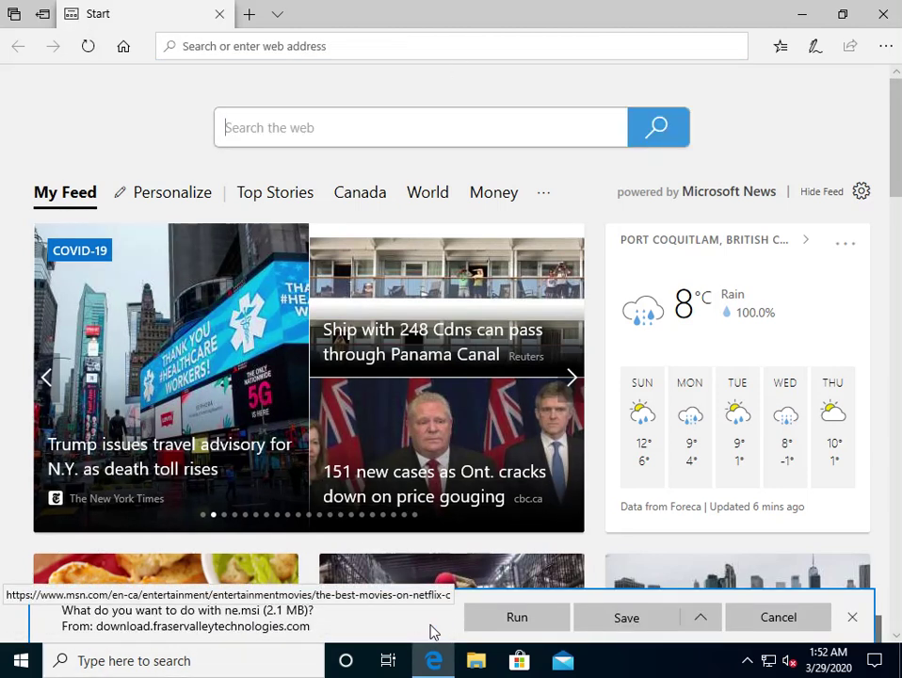
# Run the ne.msi installer, pass the welcome page and accept the license agreement
pyautogui.click(500, 629)
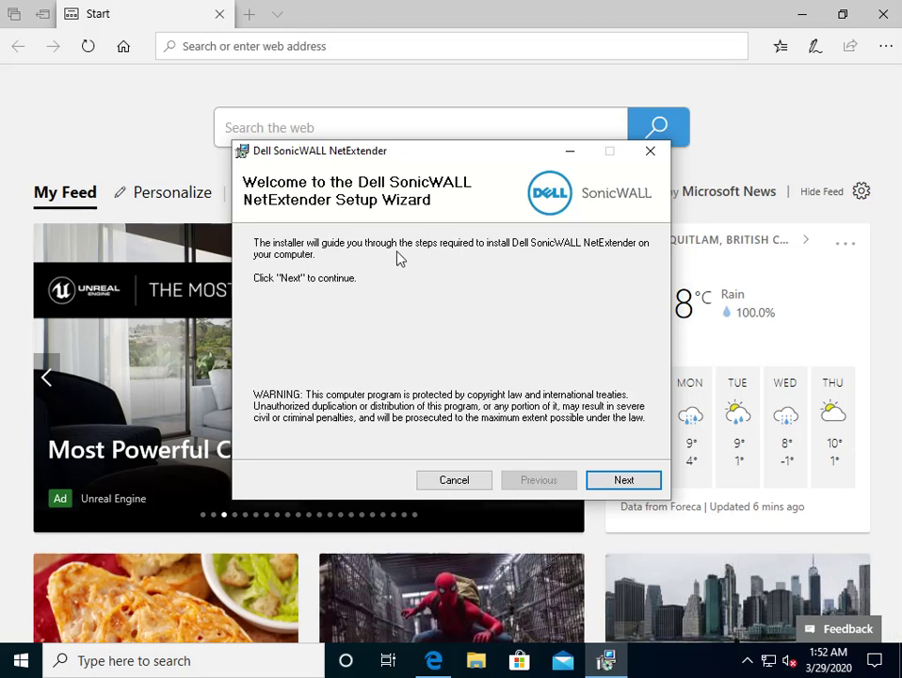
pyautogui.moveTo(417, 158); pyautogui.dragTo(422, 143)
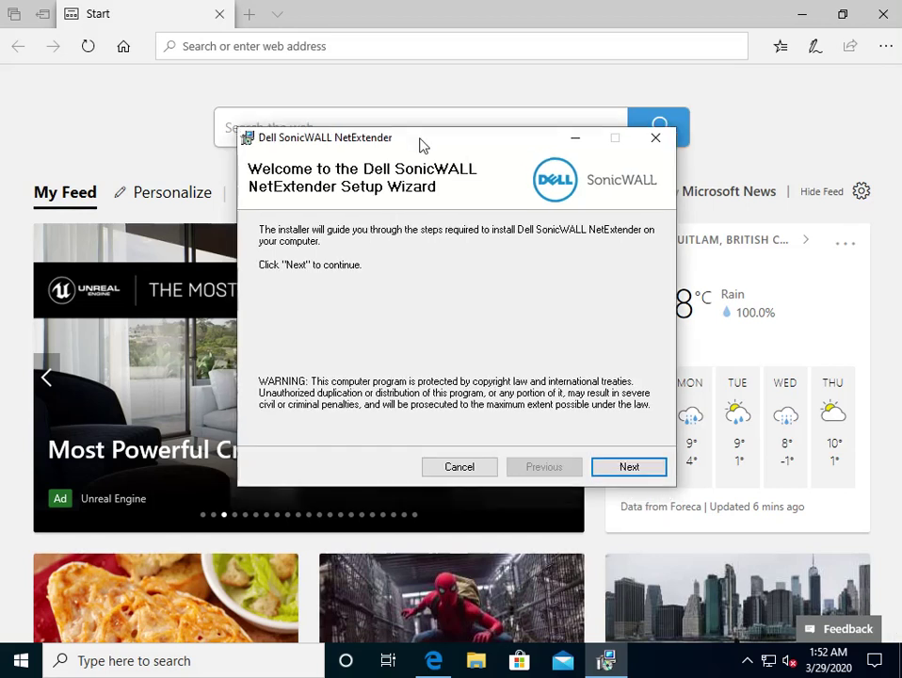
pyautogui.click(623, 467)
pyautogui.click(451, 429)
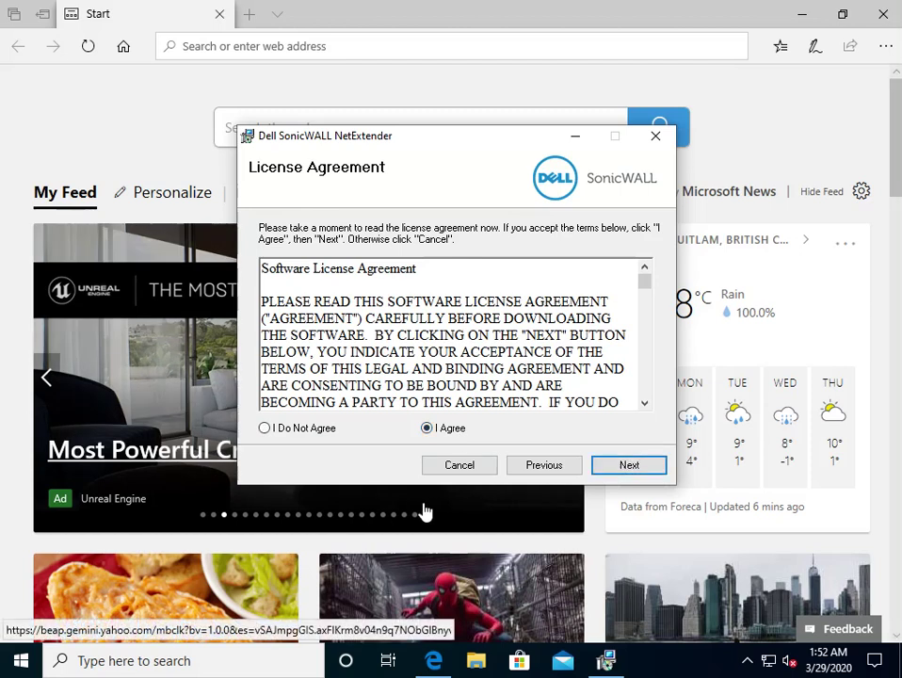
pyautogui.click(629, 471)
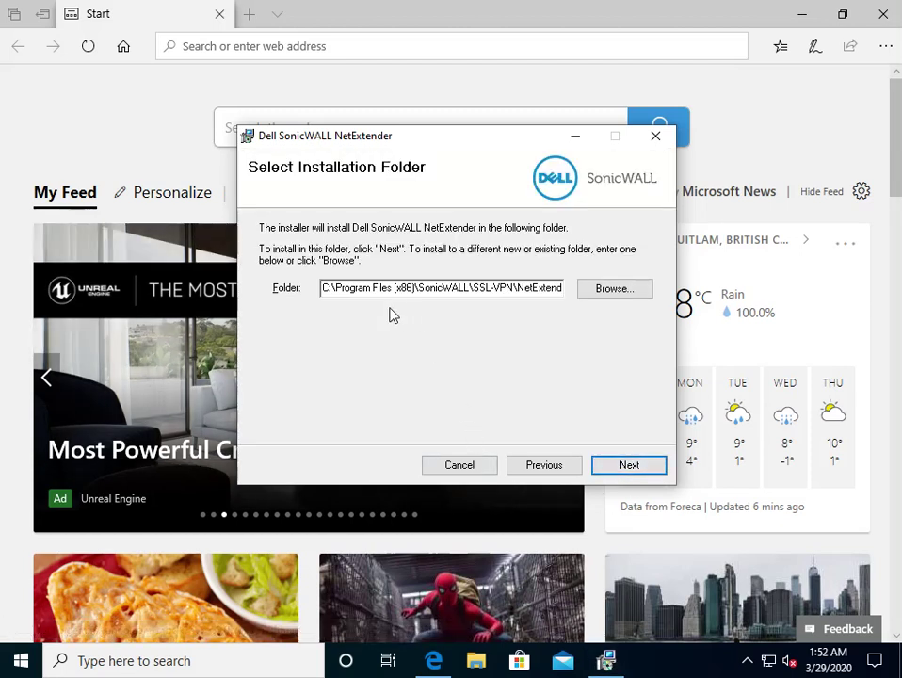
# Install to the default folder with both shortcuts, launch NetExtender, and close Edge
pyautogui.click(625, 465)
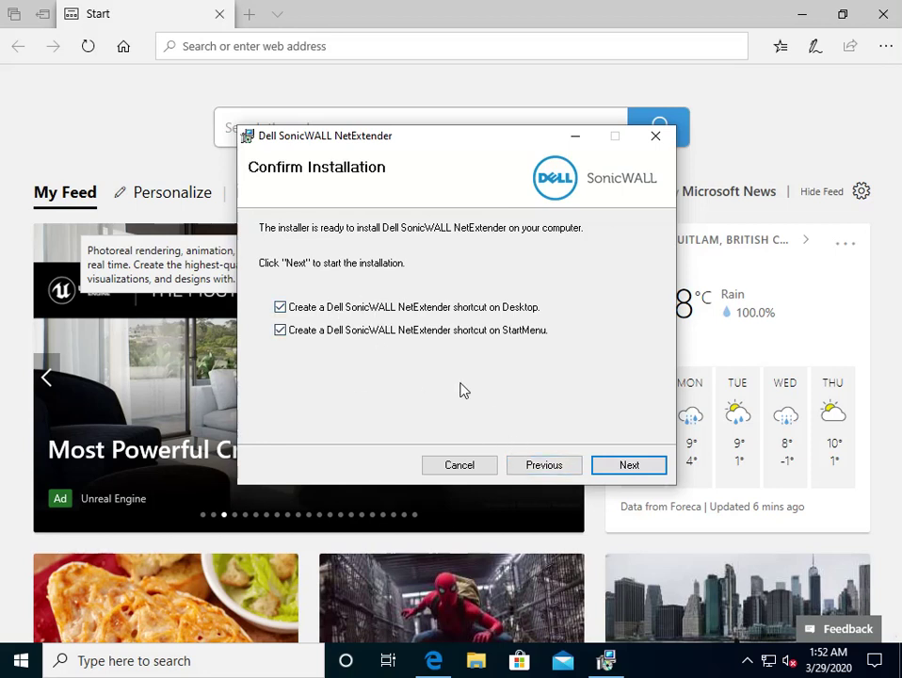
pyautogui.click(625, 465)
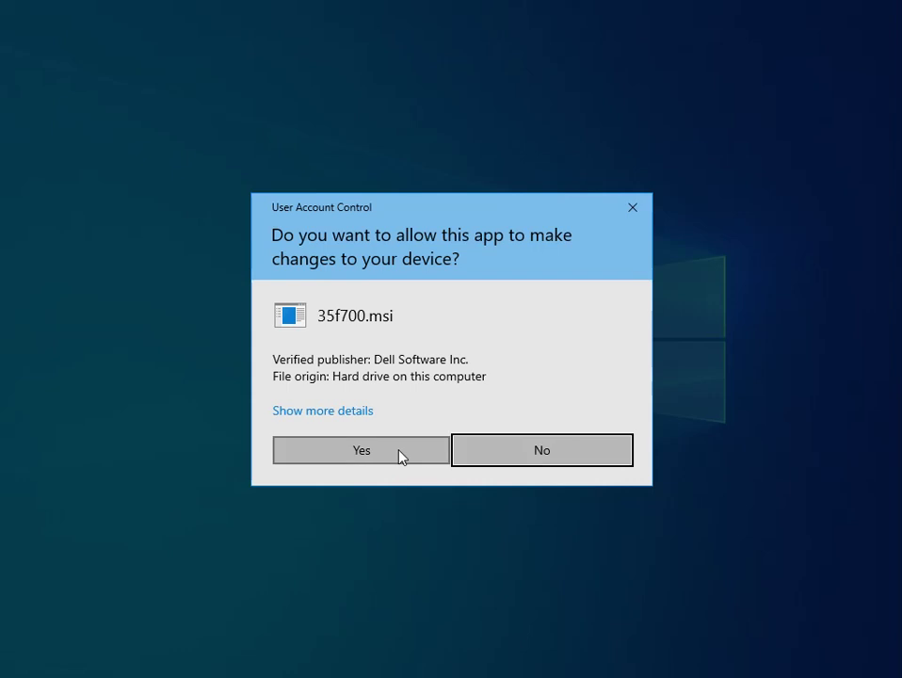
pyautogui.click(400, 453)
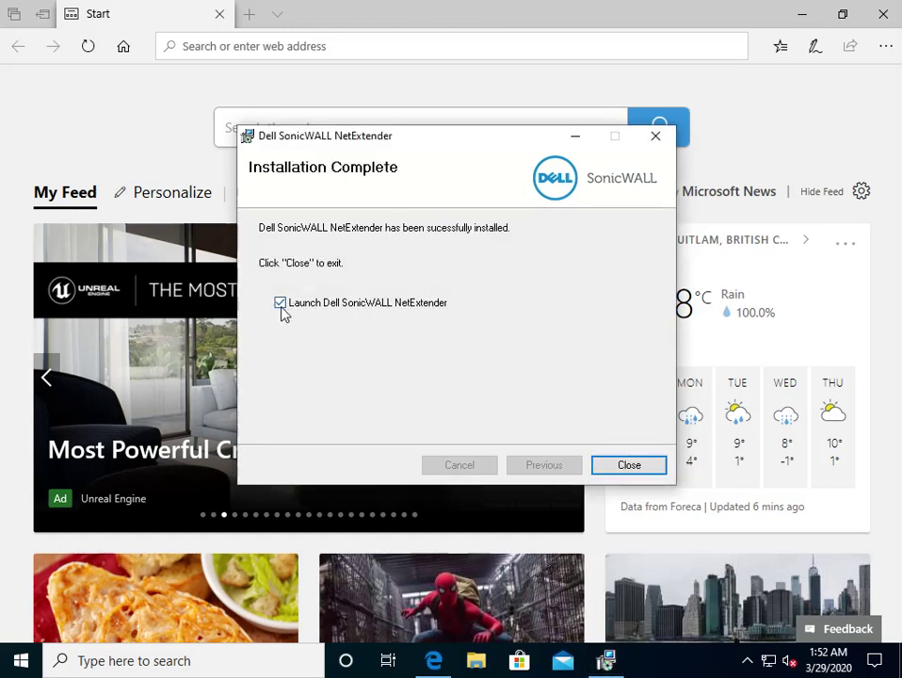
pyautogui.click(627, 470)
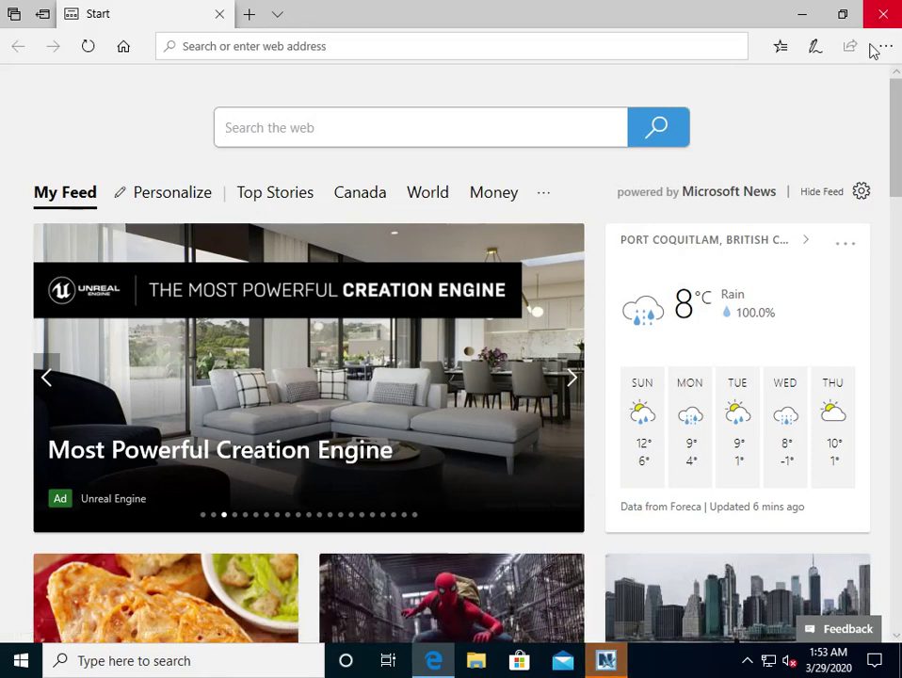
pyautogui.click(880, 15)
# Enter the VPN server address 10.10.1.1:4433, correcting the mistyped port
pyautogui.click(447, 299)
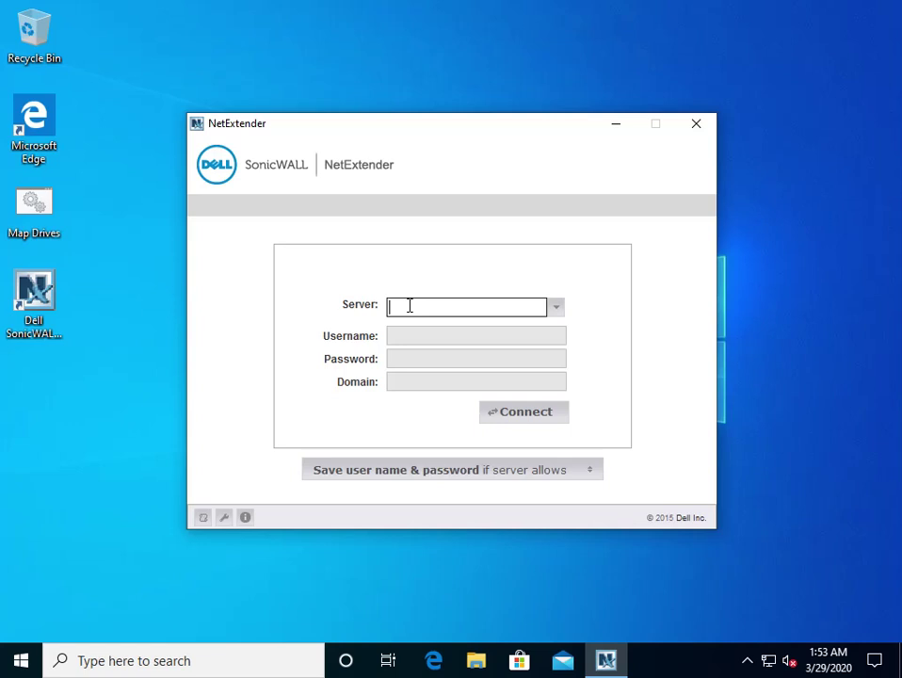
pyautogui.write('10.10.1.1')
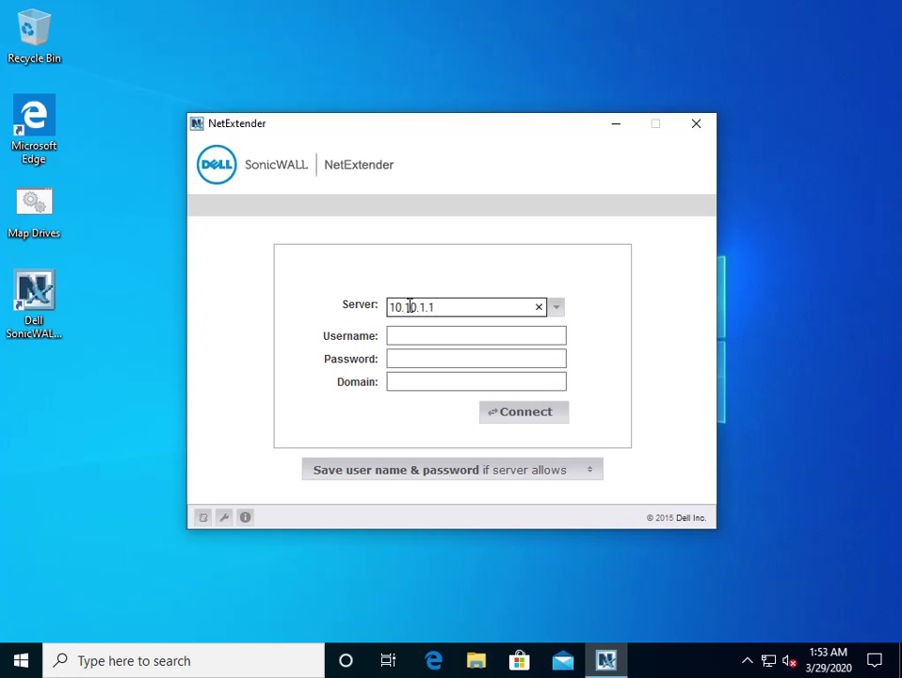
pyautogui.write(':4')
pyautogui.write('433')
pyautogui.press('BackSpace')
pyautogui.press('BackSpace')
pyautogui.write('433')
# Enter the user name, password and domain myriad.local, saving credentials if the server allows
pyautogui.click(559, 330)
pyautogui.write('Ammar')
pyautogui.press('Tab')
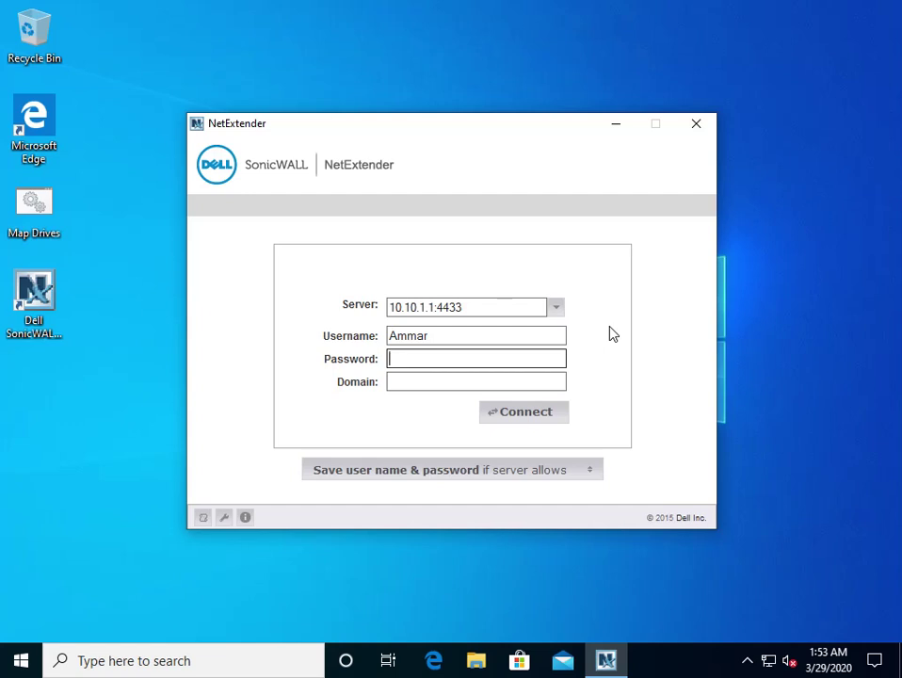
pyautogui.write('************')
pyautogui.press('Tab')
pyautogui.write('myriad.local')
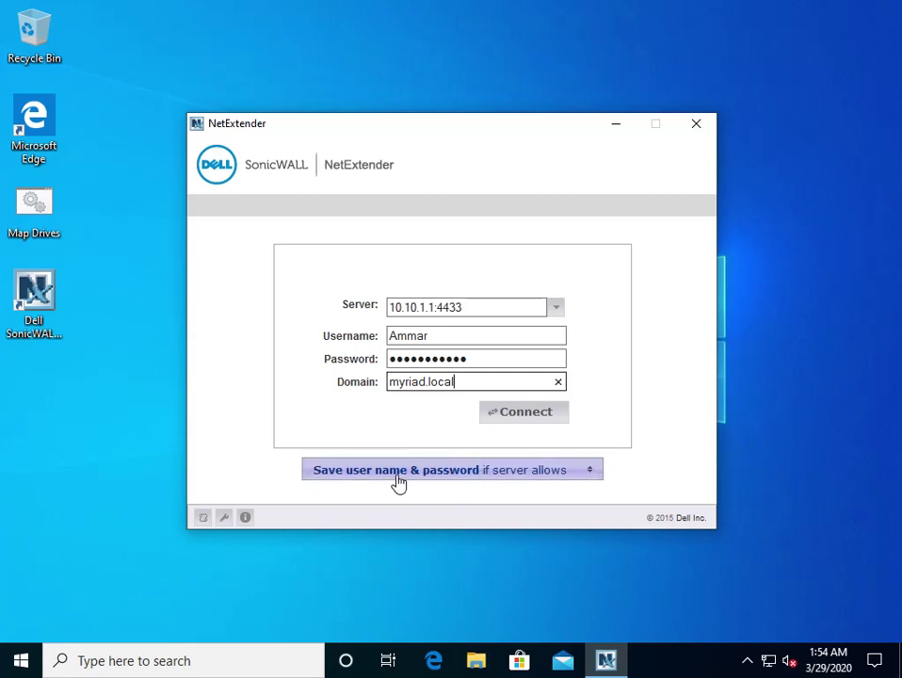
pyautogui.click(456, 480)
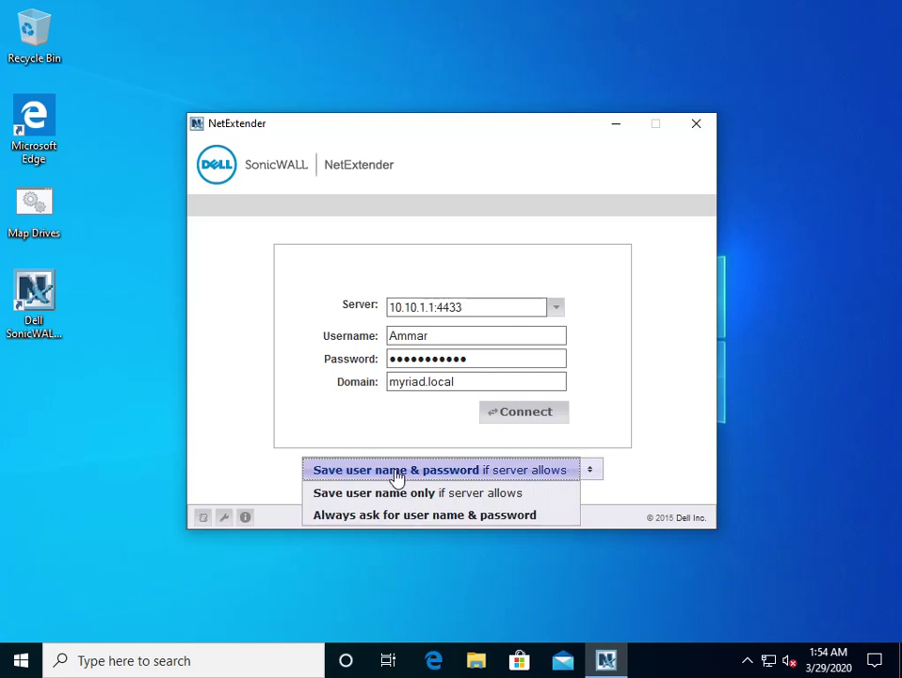
pyautogui.click(391, 473)
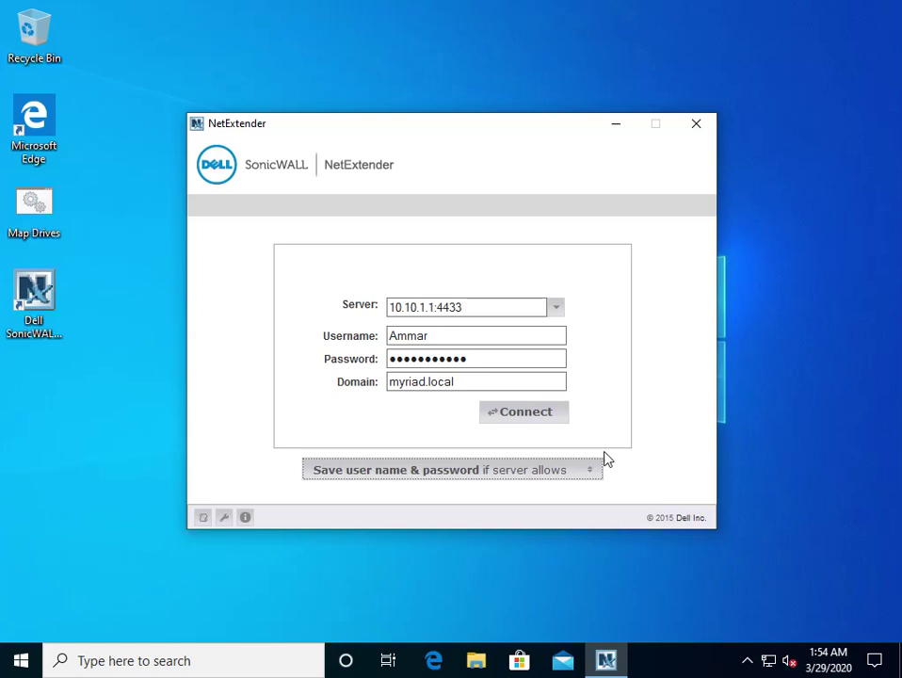
# Connect the VPN, always trust the server certificate, then disconnect
pyautogui.click(508, 417)
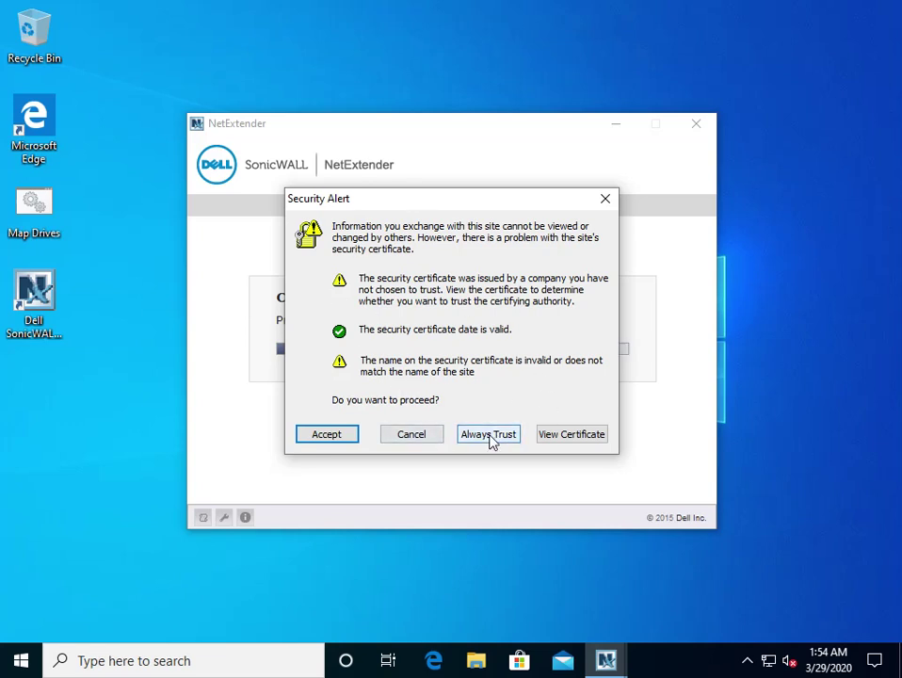
pyautogui.click(489, 436)
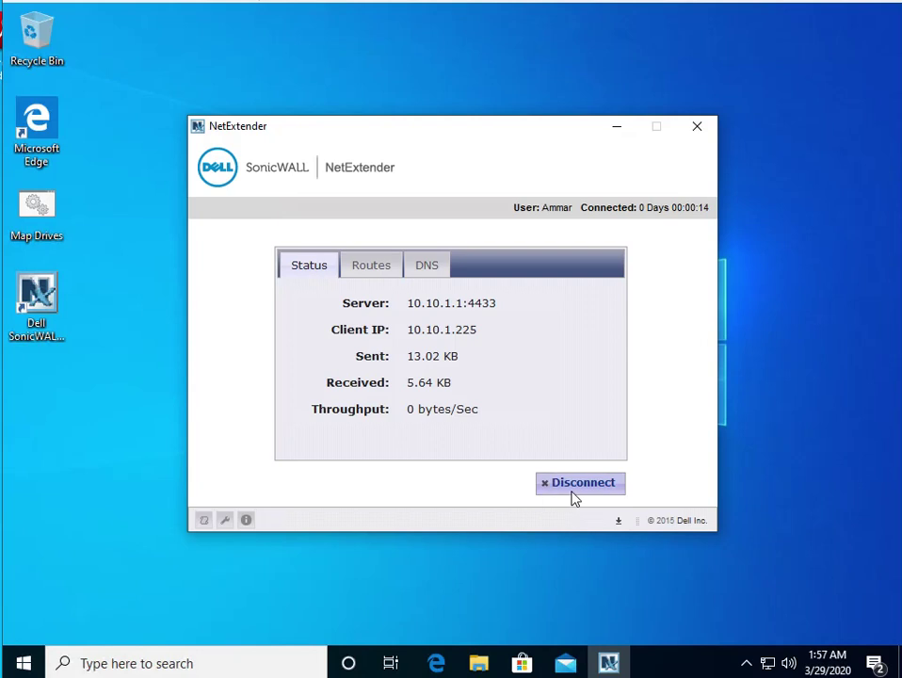
pyautogui.click(573, 497)
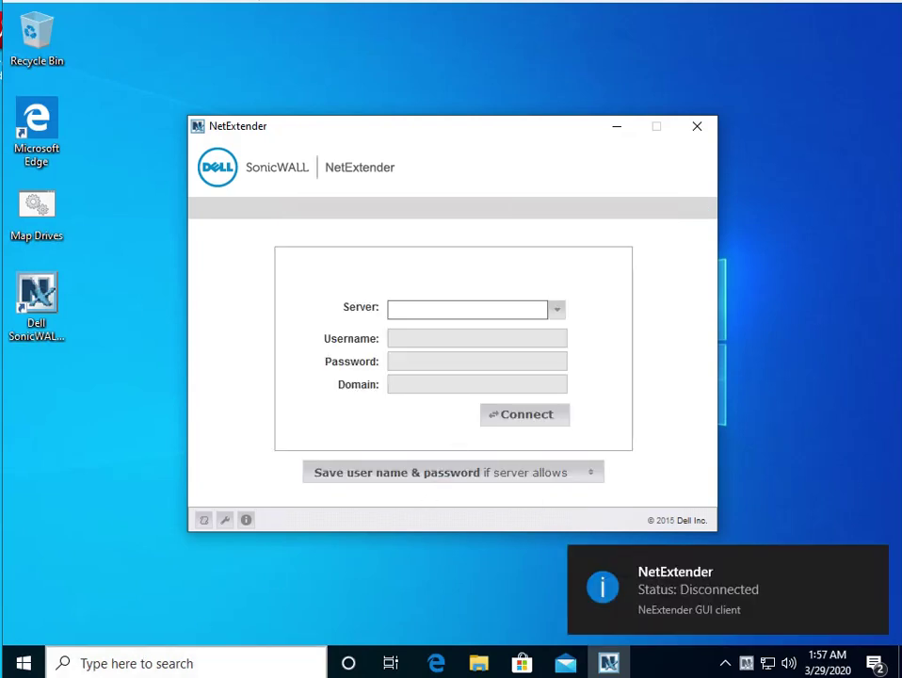
# Sign out of Windows and view the network list showing SonicWALL NetExtender
pyautogui.click(23, 663)
pyautogui.click(21, 469)
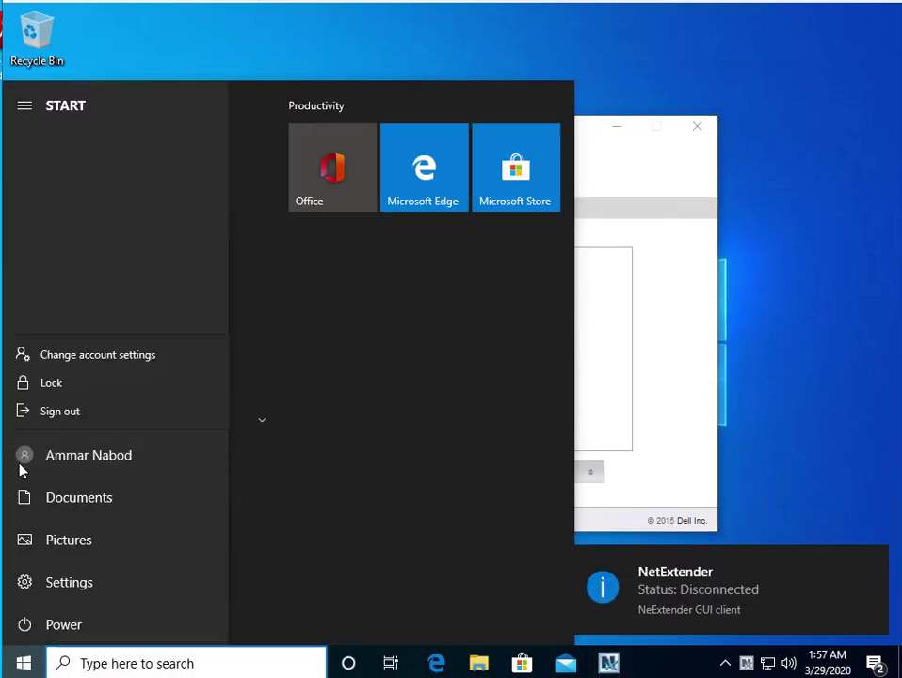
pyautogui.click(31, 414)
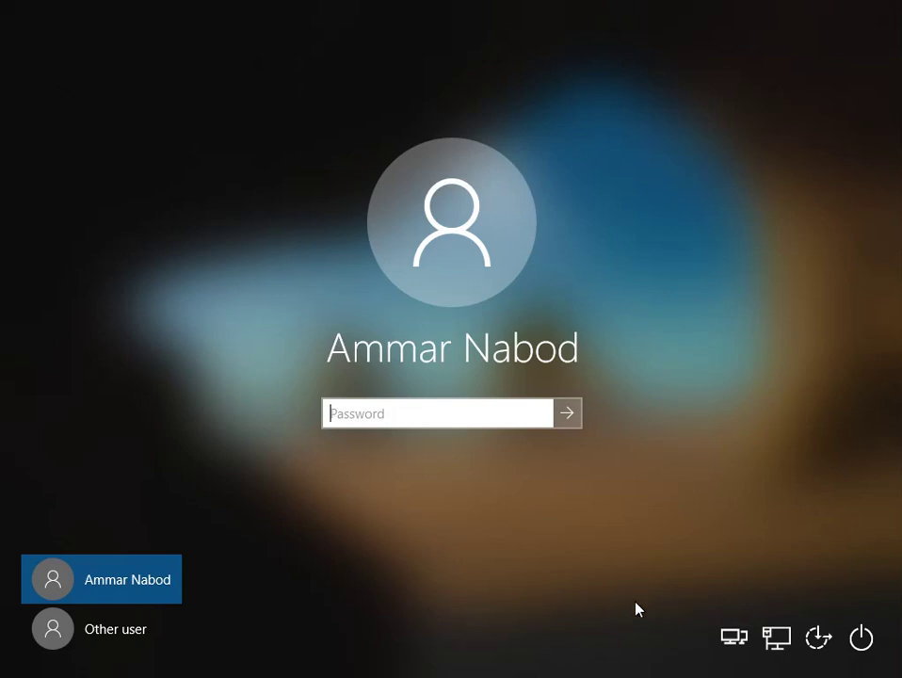
pyautogui.click(782, 643)
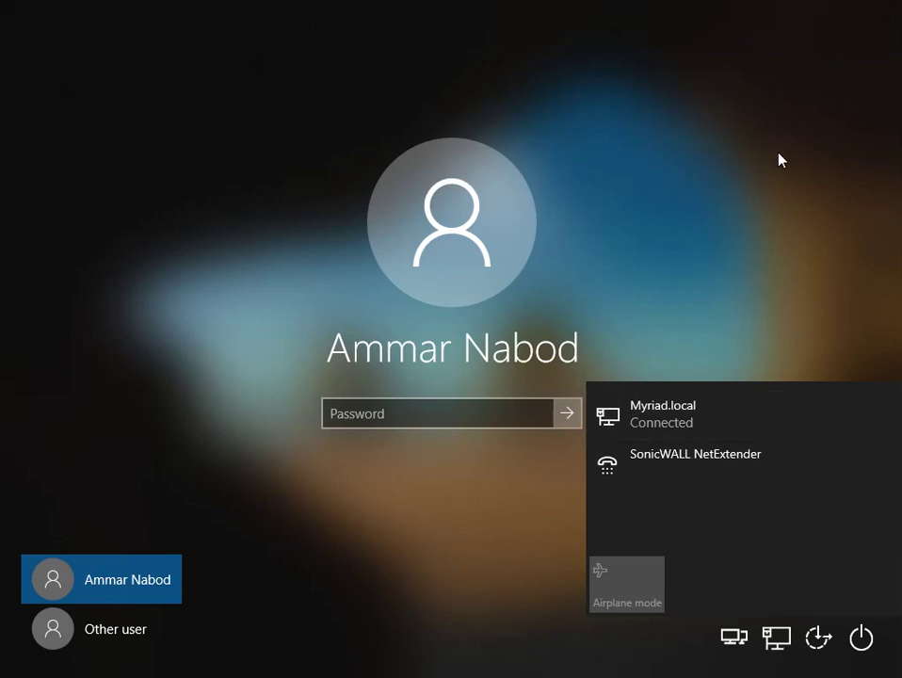
# Use the SonicWALL NetExtender network sign-in and enter the Windows user name and password
pyautogui.click(421, 571)
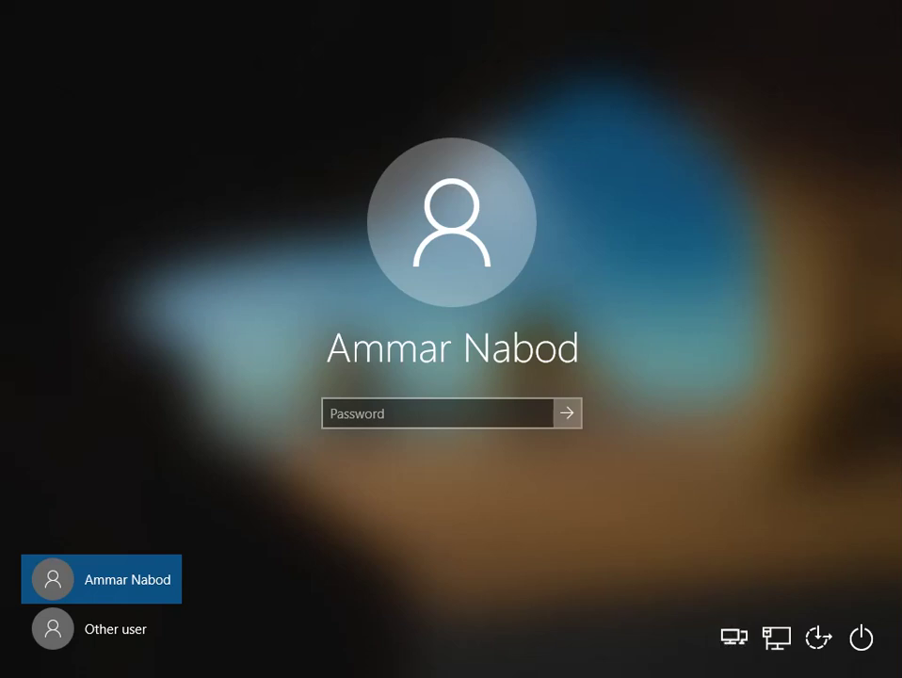
pyautogui.click(740, 640)
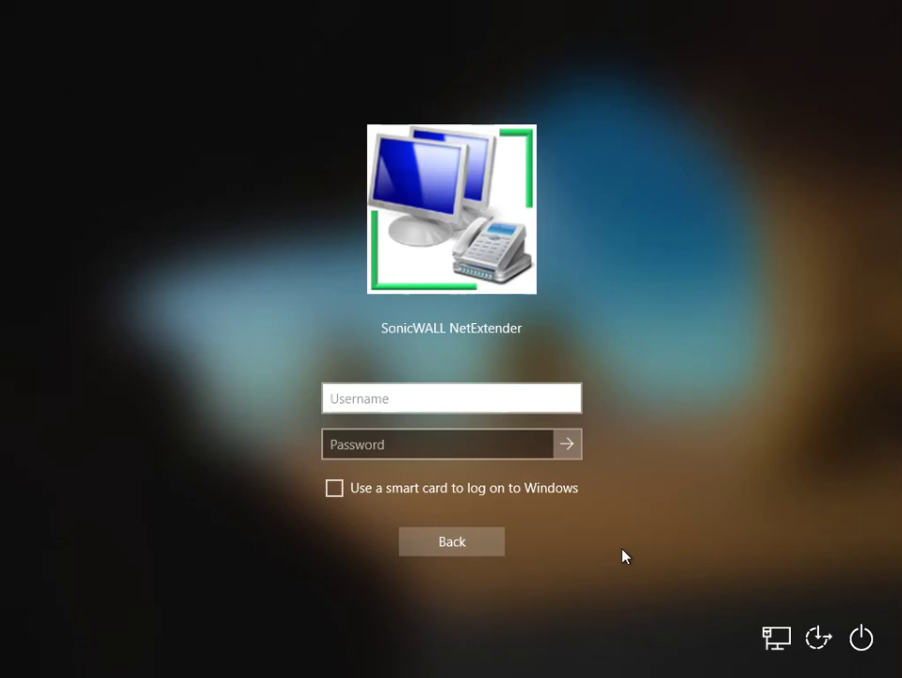
pyautogui.press('Tab')
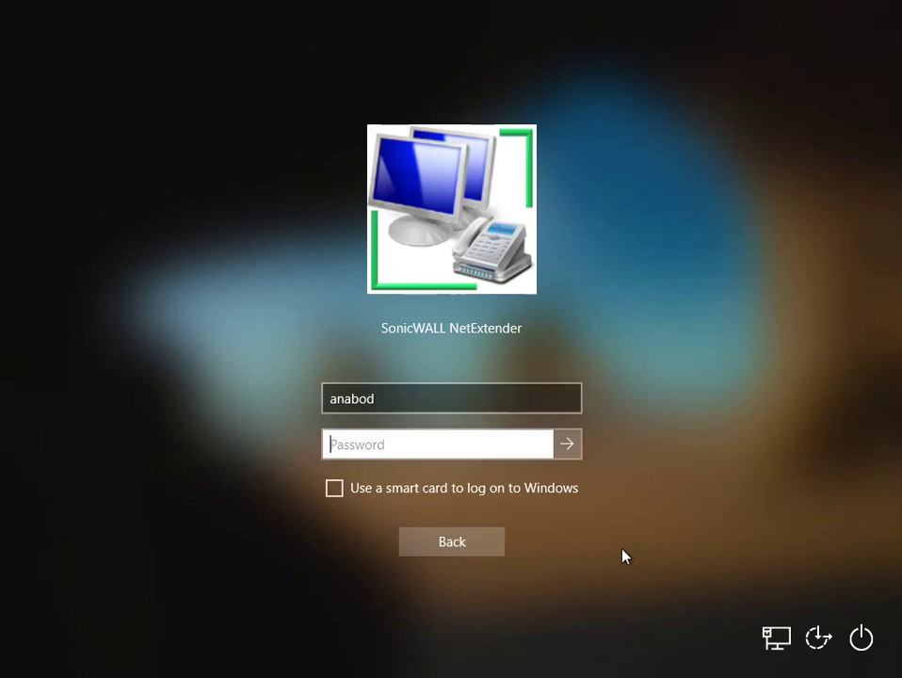
pyautogui.write('a**********')
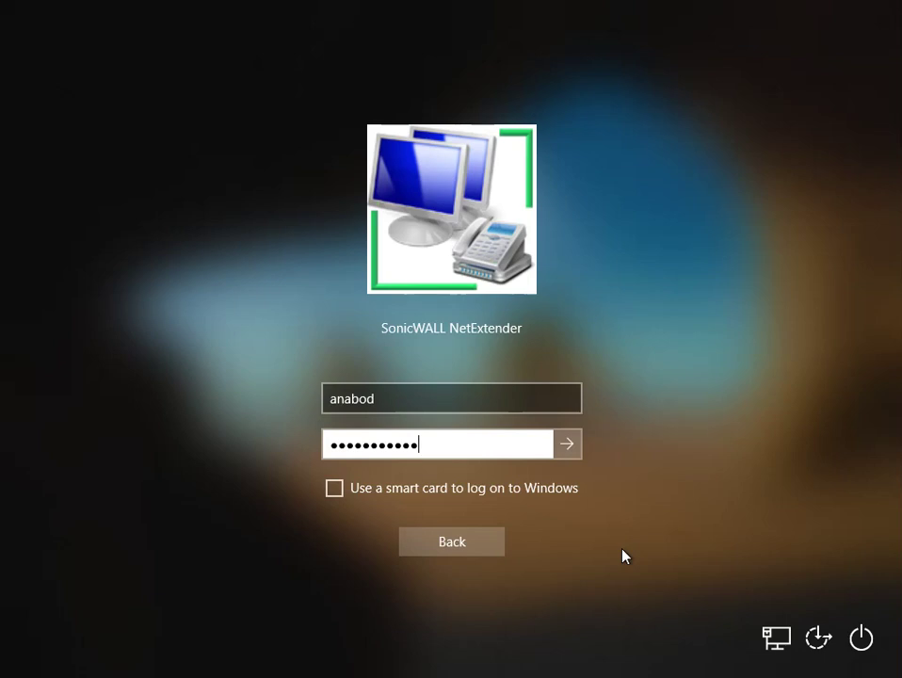
# Submit the sign-in and fill NetExtender with server 10.10.1.1:4433, credentials and domain myriad.local
pyautogui.click(574, 452)
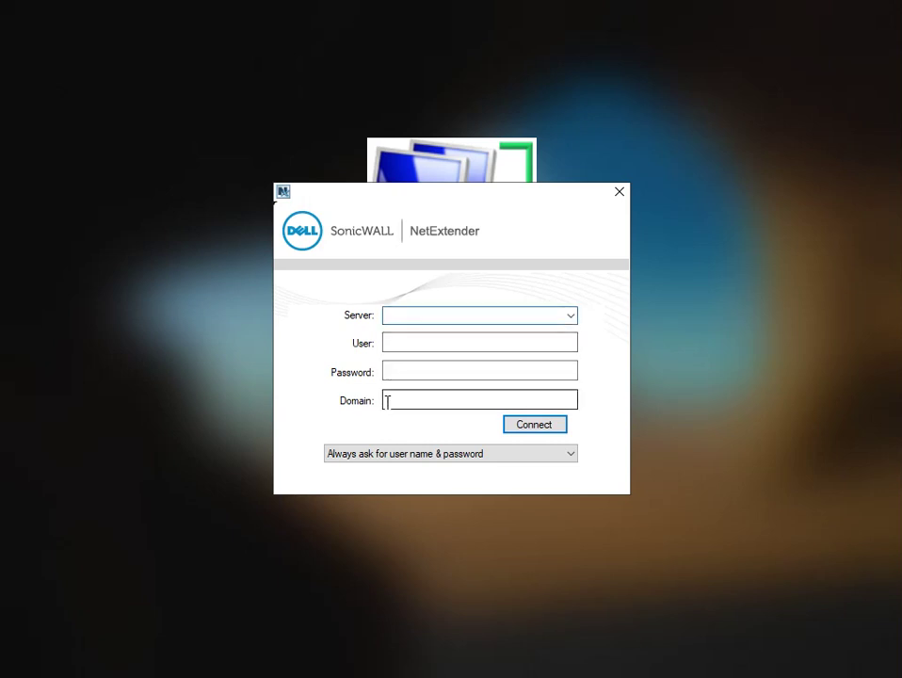
pyautogui.write('10.10.1.1:4433')
pyautogui.press('Tab')
pyautogui.write('Ammar')
pyautogui.press('Tab')
pyautogui.write('***********')
pyautogui.press('Tab')
pyautogui.write('myriad.local')
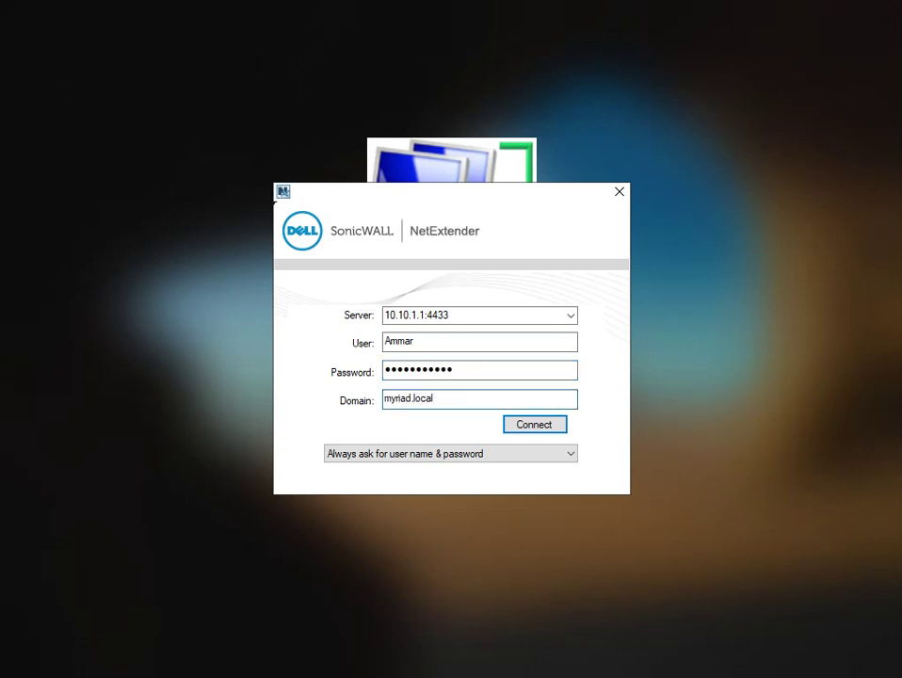
# Leave credential saving at 'Always ask for user name & password' and connect the pre-logon VPN
pyautogui.click(390, 457)
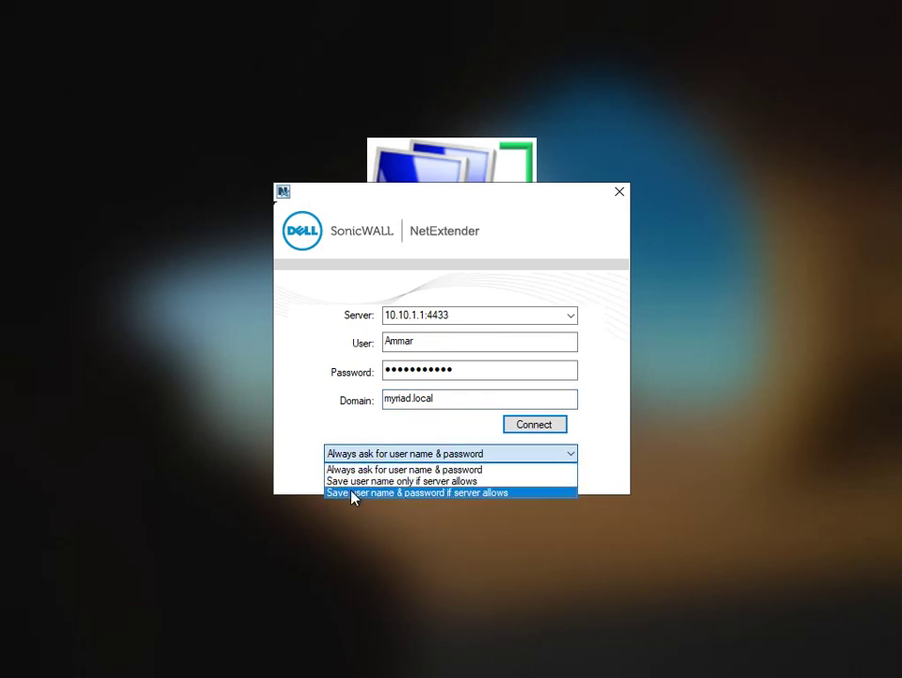
pyautogui.click(327, 420)
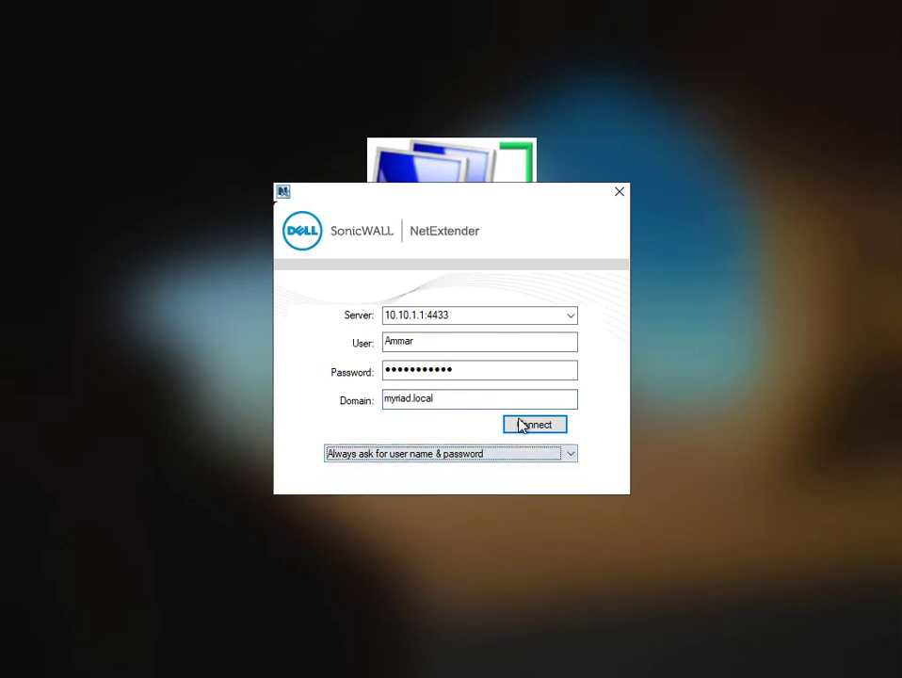
pyautogui.click(528, 426)
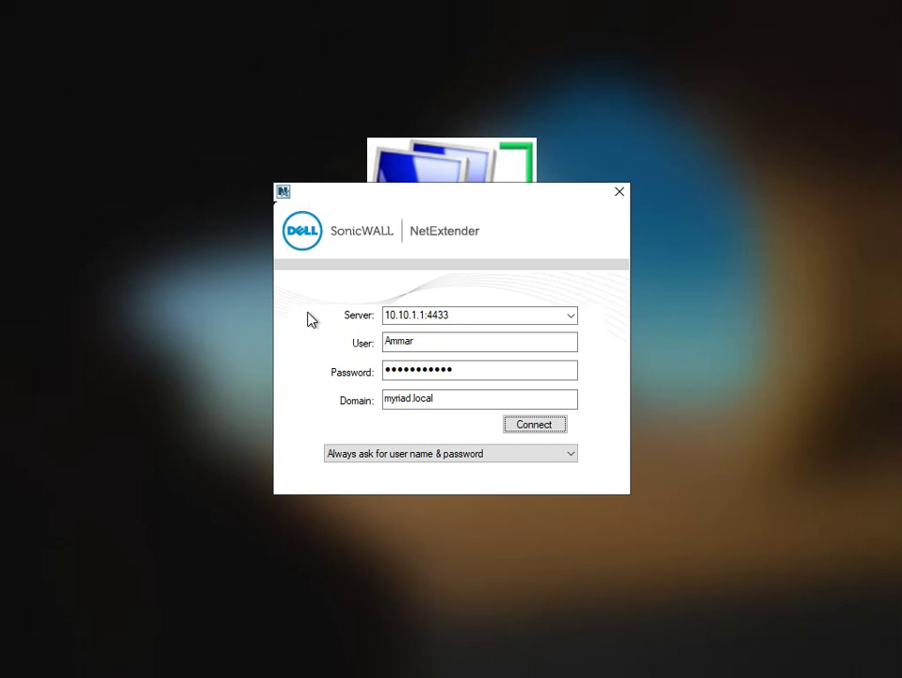
pyautogui.click(534, 424)
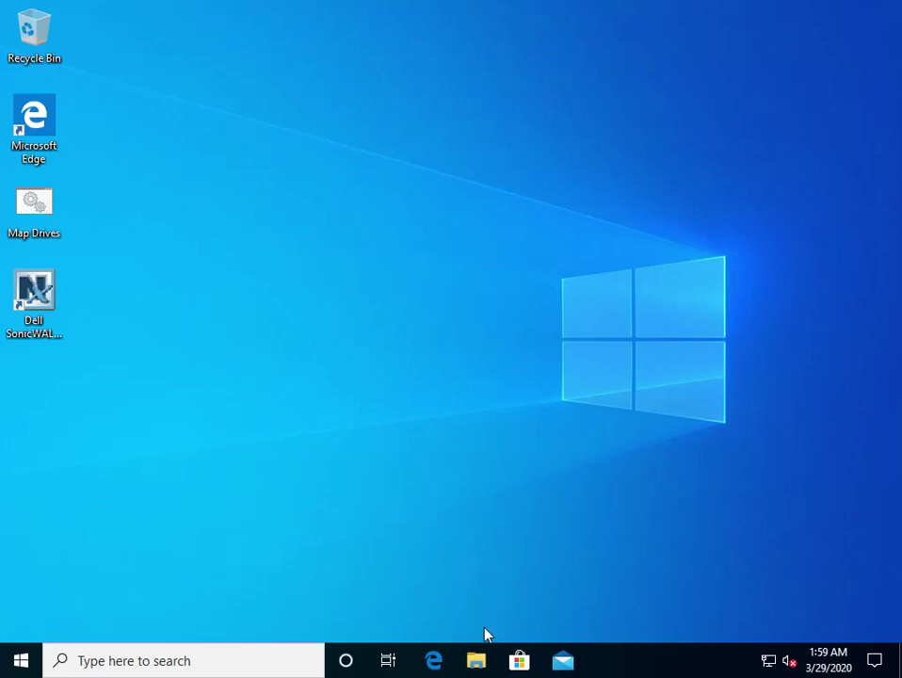
pyautogui.click(475, 659)
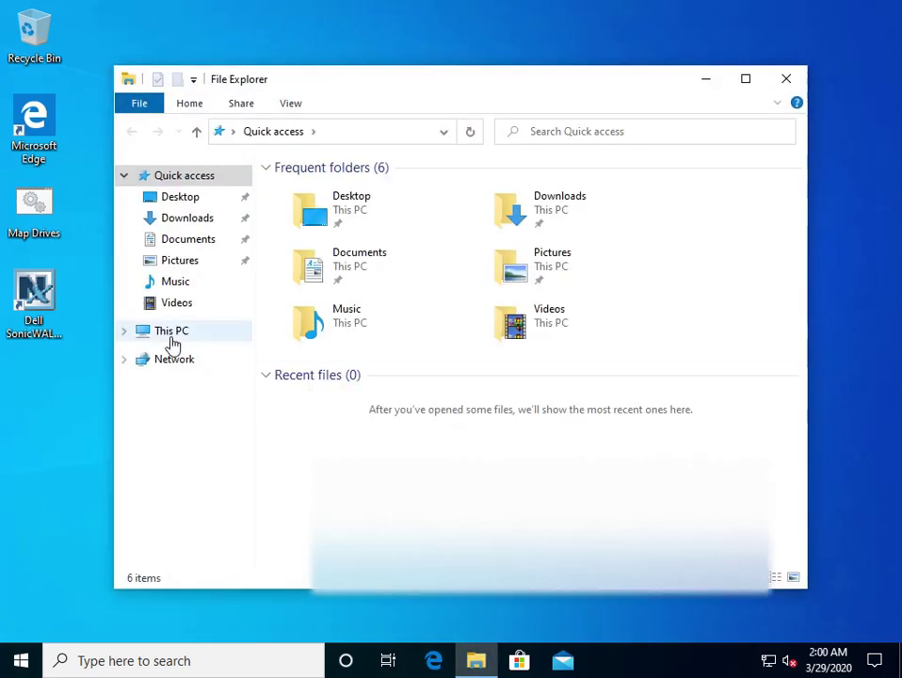
pyautogui.click(172, 335)
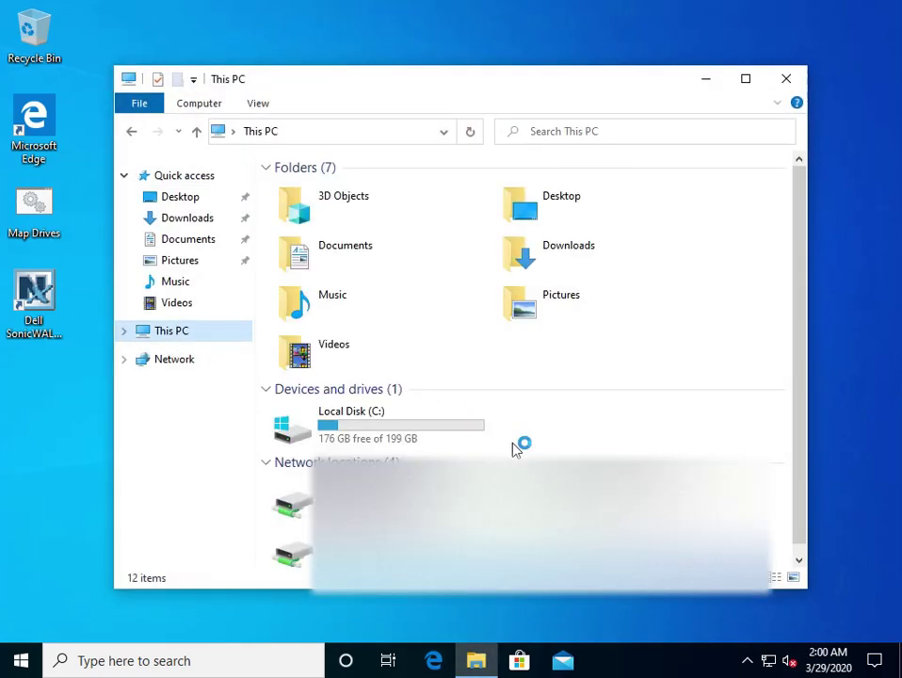
pyautogui.click(787, 79)
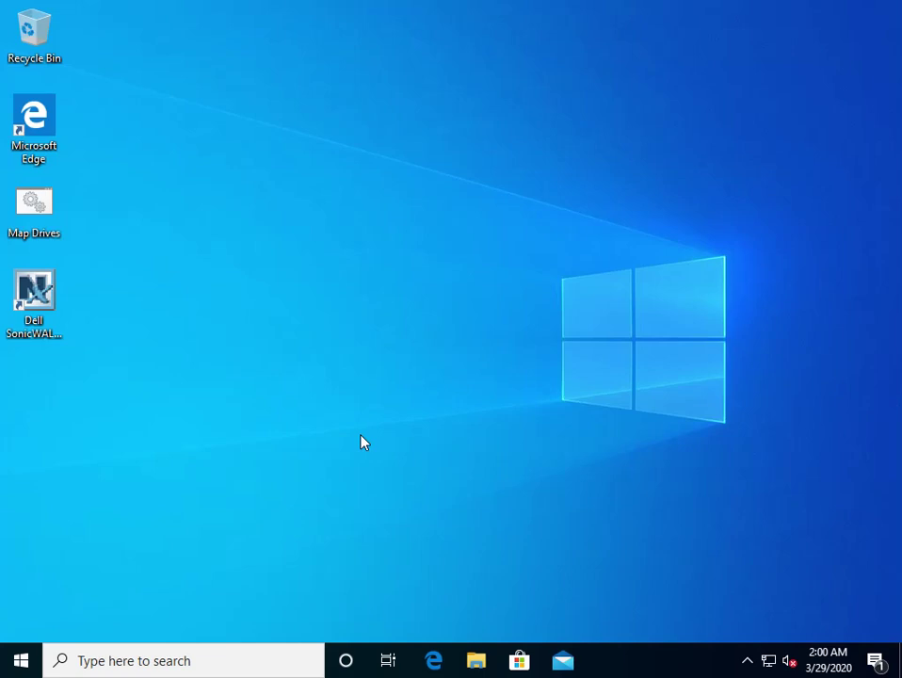
# Launch Remote Desktop Connection to 10.10.1.20, then cancel the credentials prompt and close it
pyautogui.press('super')
pyautogui.write('re')
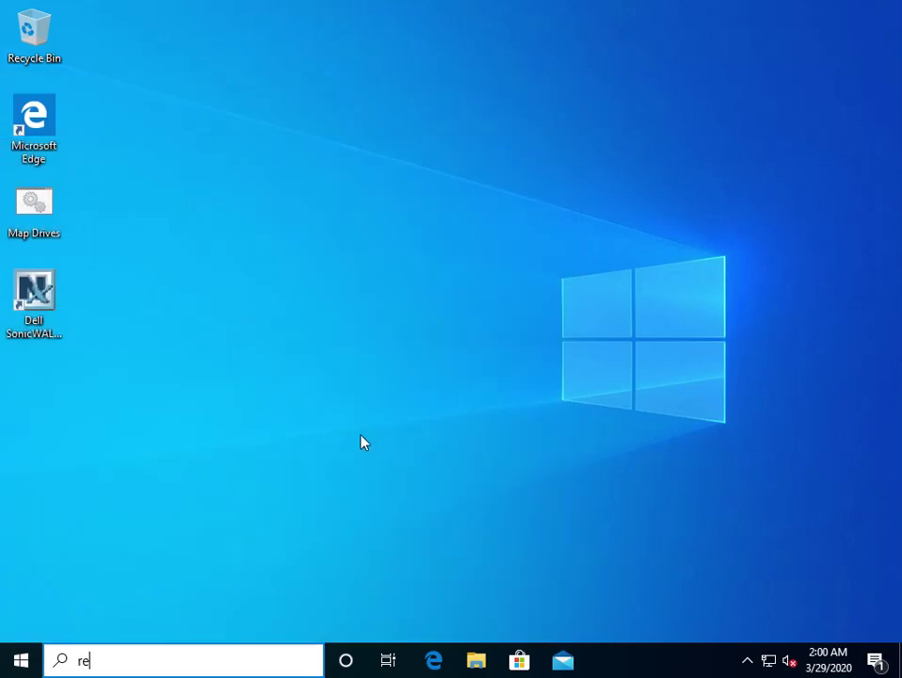
pyautogui.write('mote')
pyautogui.press('Return')
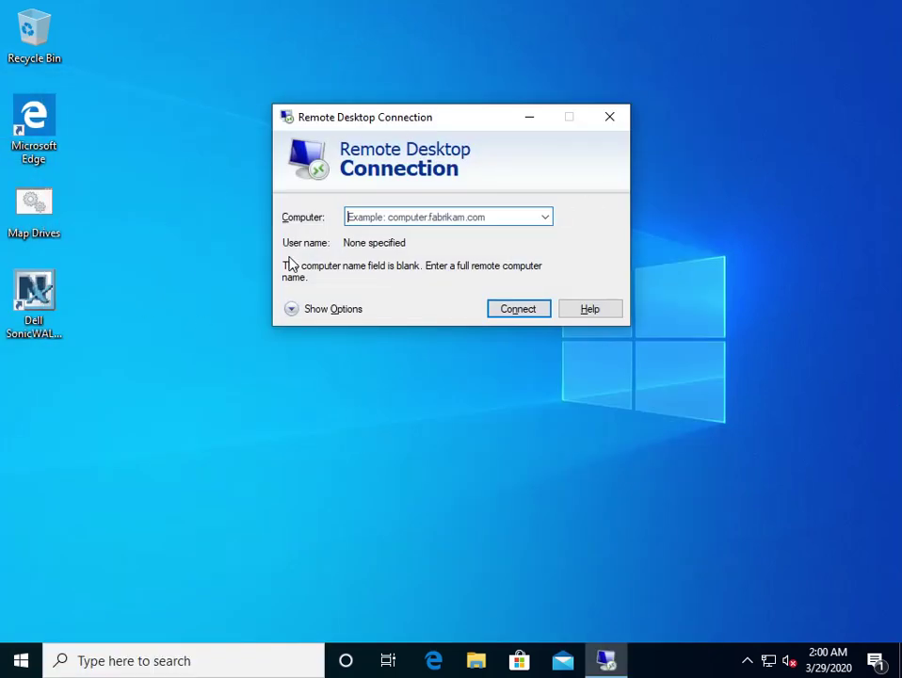
pyautogui.write('1')
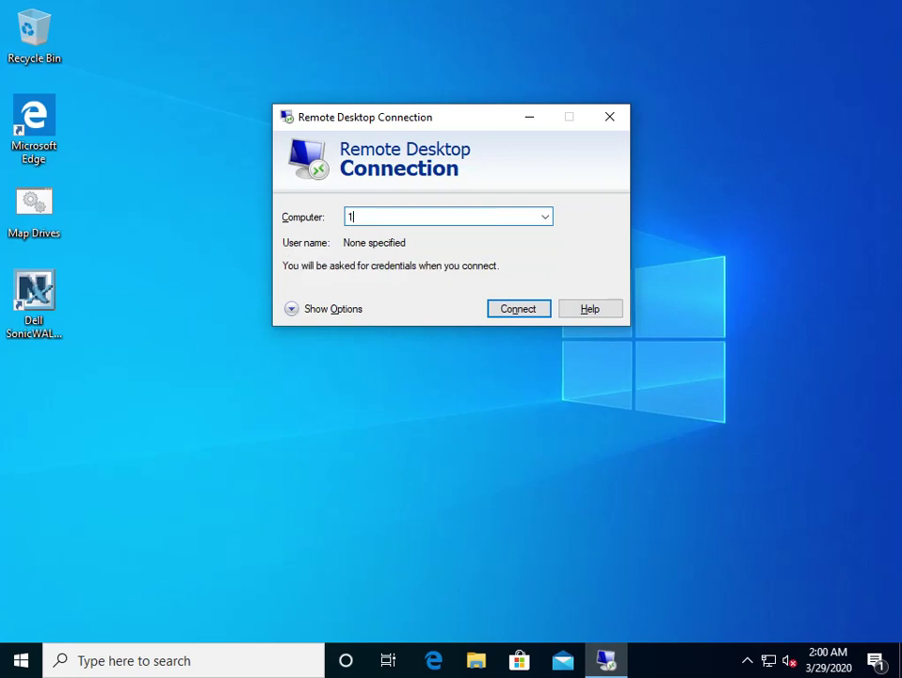
pyautogui.write('0.10.1.20')
pyautogui.click(499, 310)
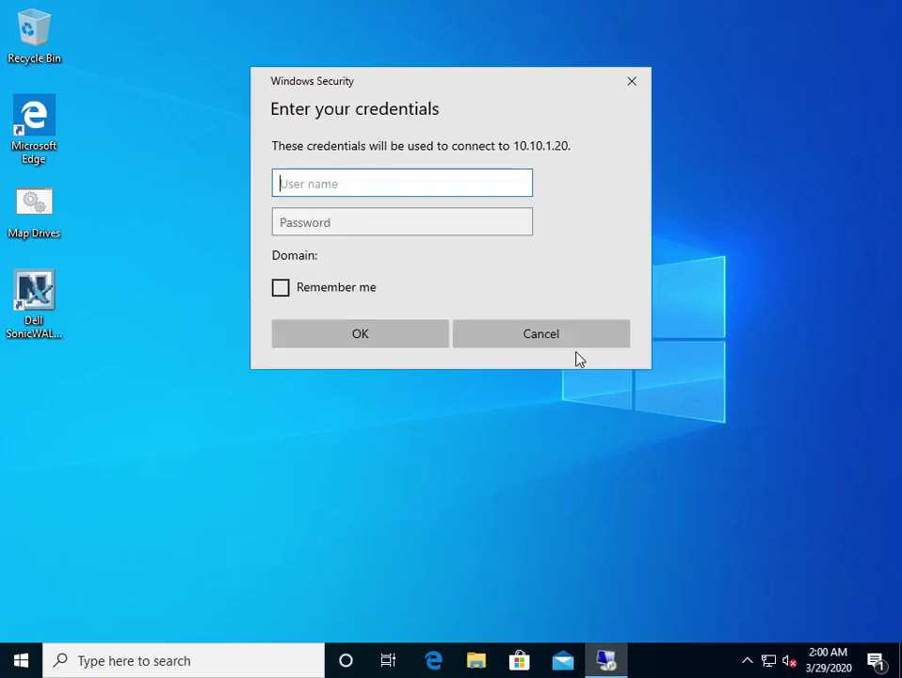
pyautogui.click(562, 343)
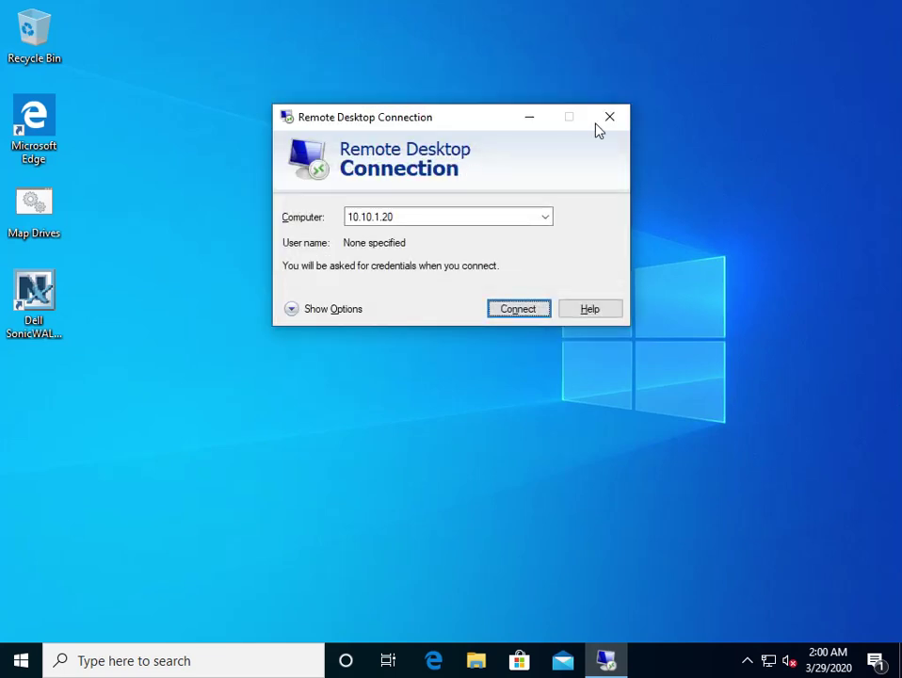
pyautogui.click(609, 119)
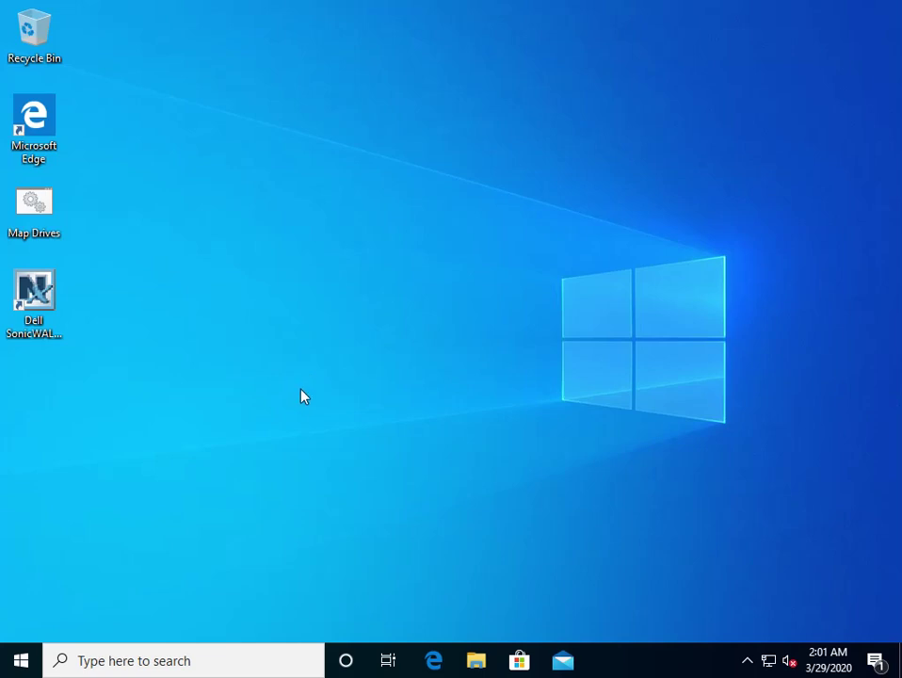
# Sign out of the current Windows account from the Start menu
pyautogui.click(34, 657)
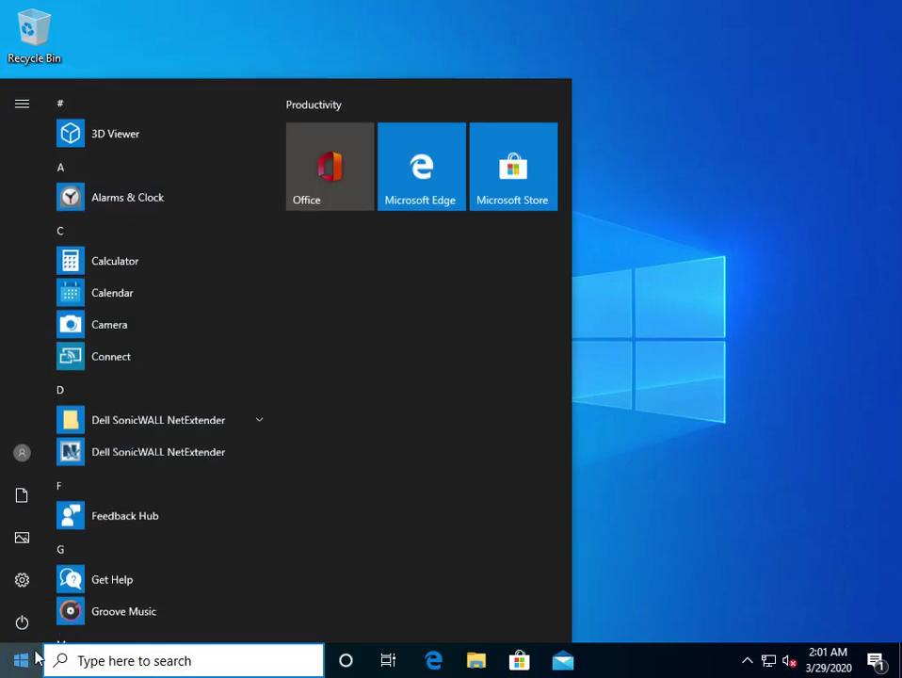
pyautogui.click(28, 463)
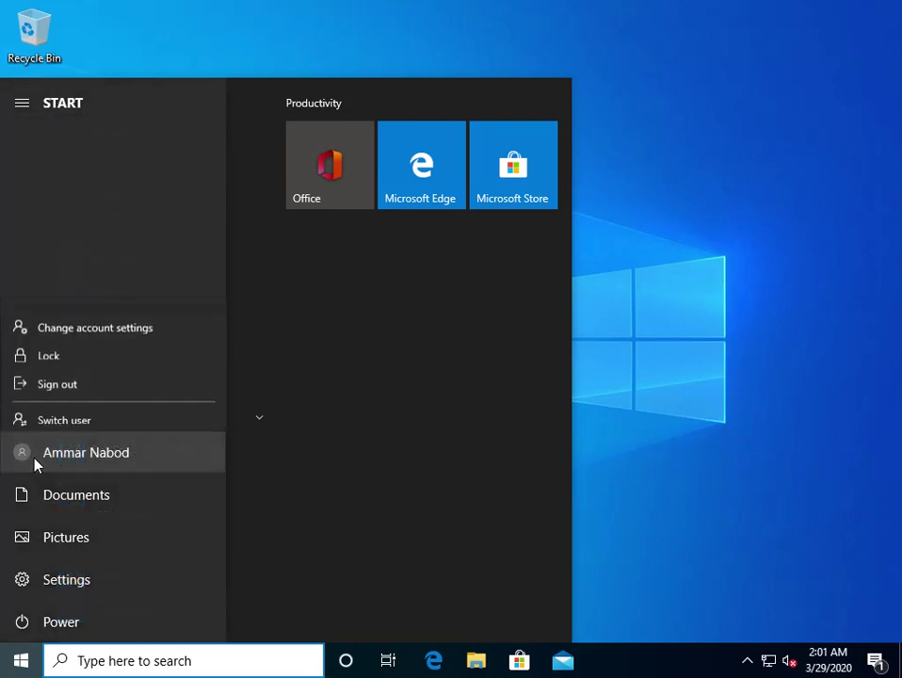
pyautogui.click(46, 374)
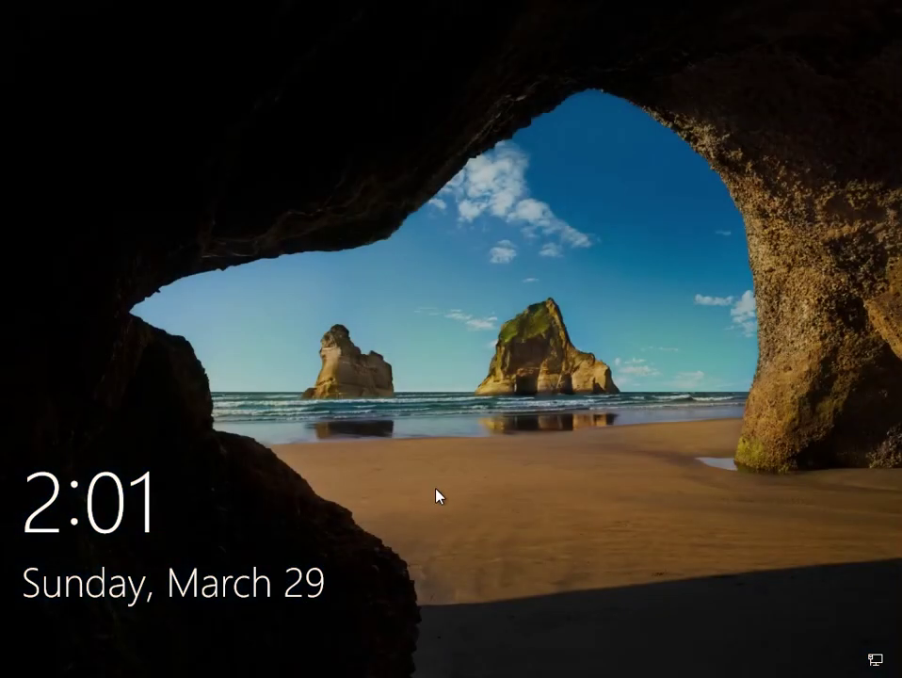
# Sign back in as another MYRIAD domain user with their user name and password
pyautogui.click(439, 496)
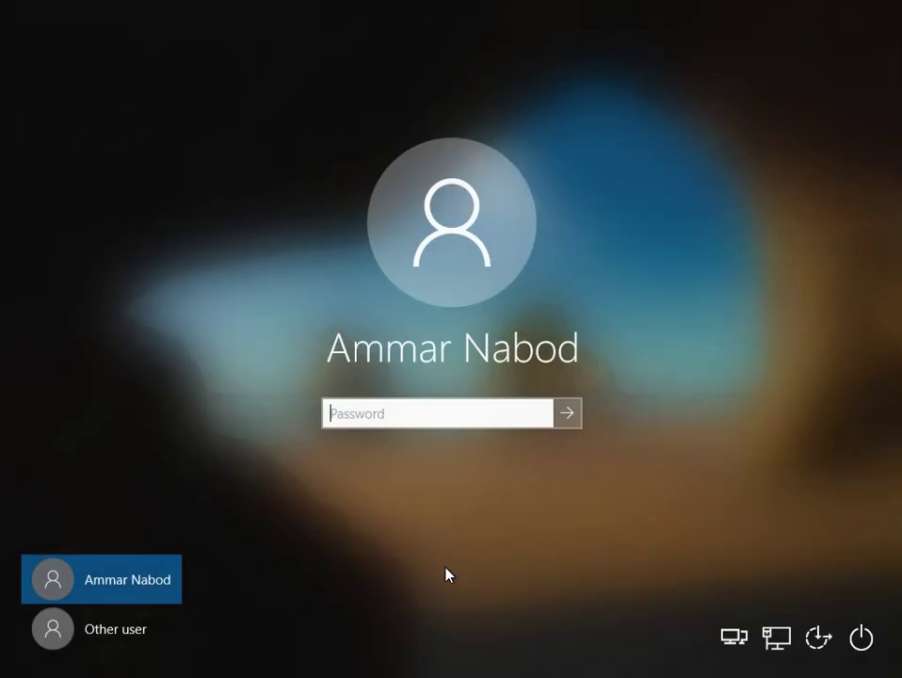
pyautogui.click(114, 642)
pyautogui.press('Tab')
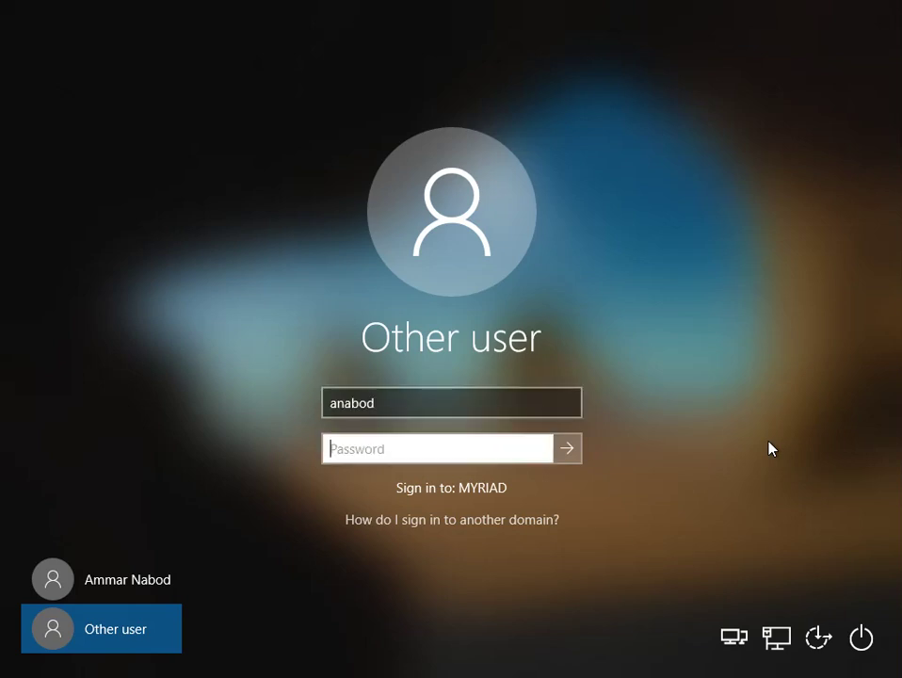
pyautogui.write('•••••••••••')
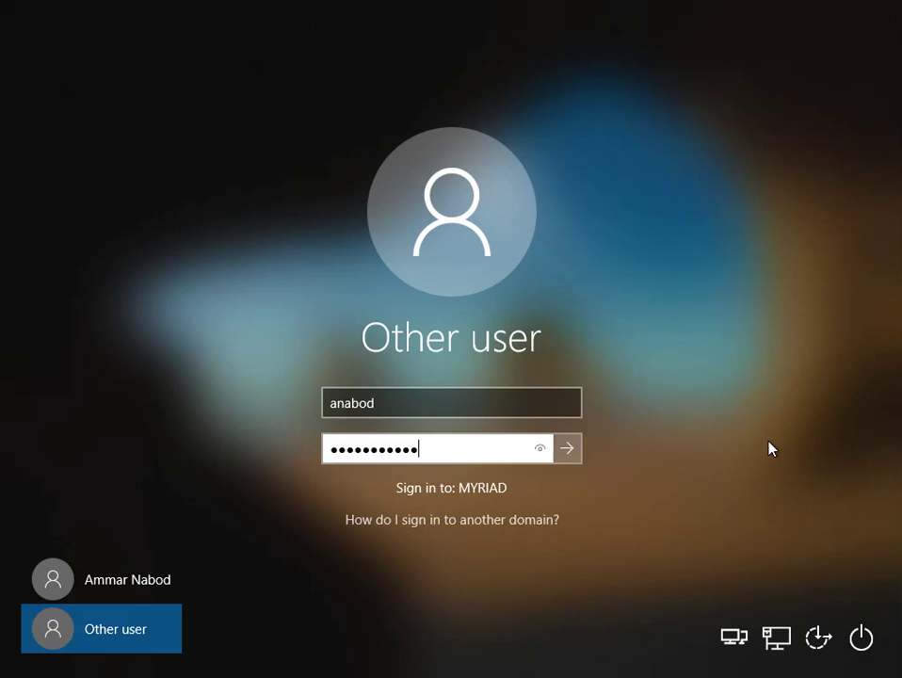
pyautogui.press('Return')
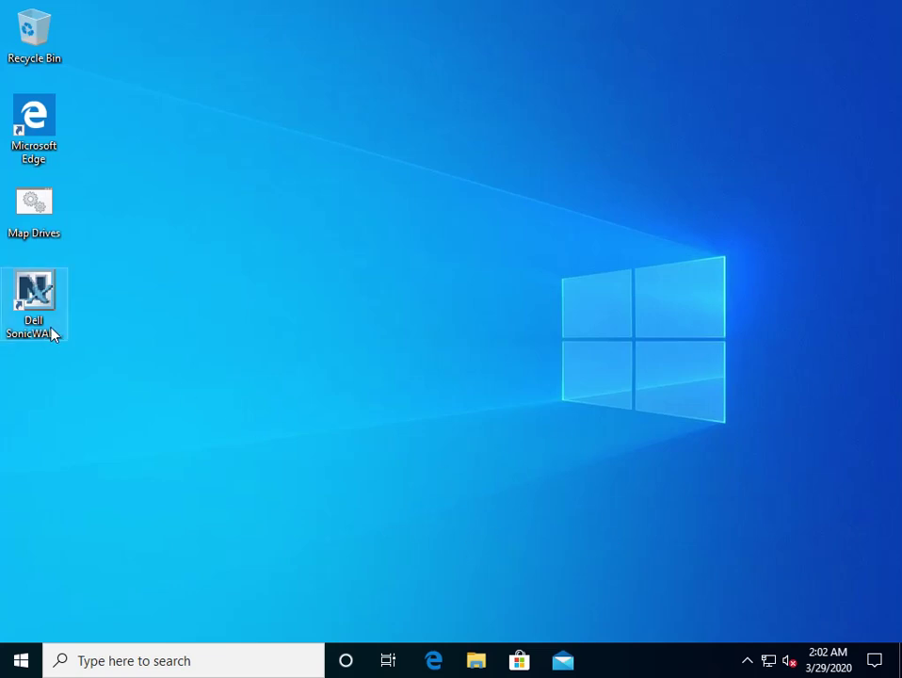
# Launch NetExtender, sign in with the user's credentials, and connect to 10.10.1.1:4433
pyautogui.click(746, 661)
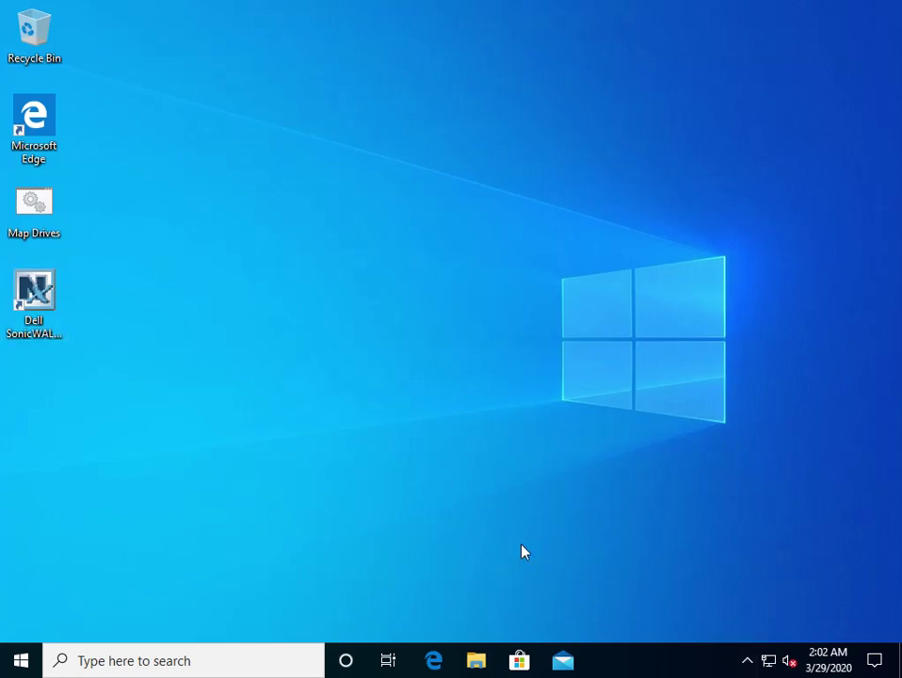
pyautogui.doubleClick(33, 315)
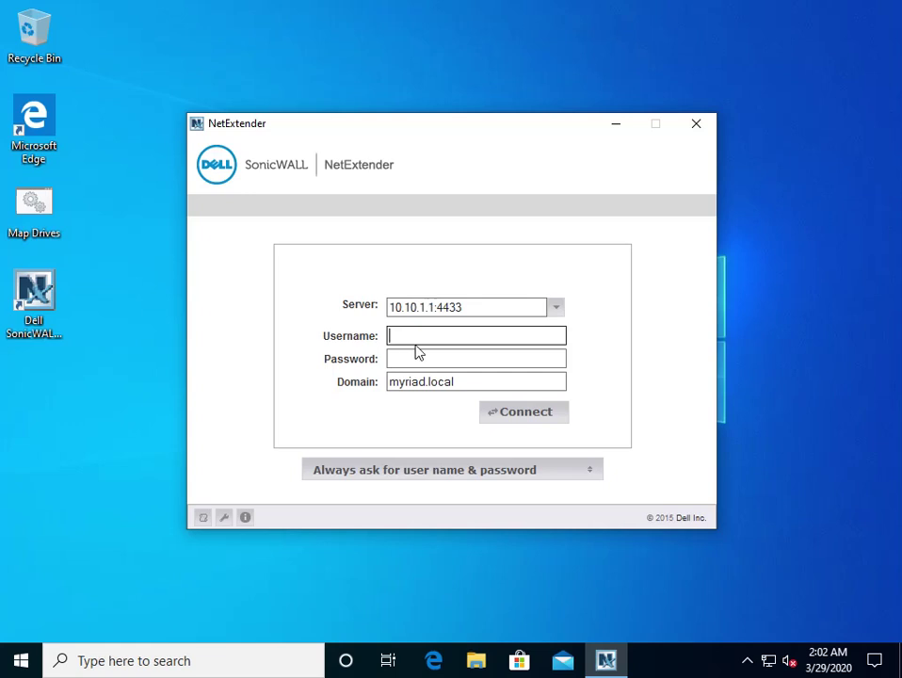
pyautogui.press('Tab')
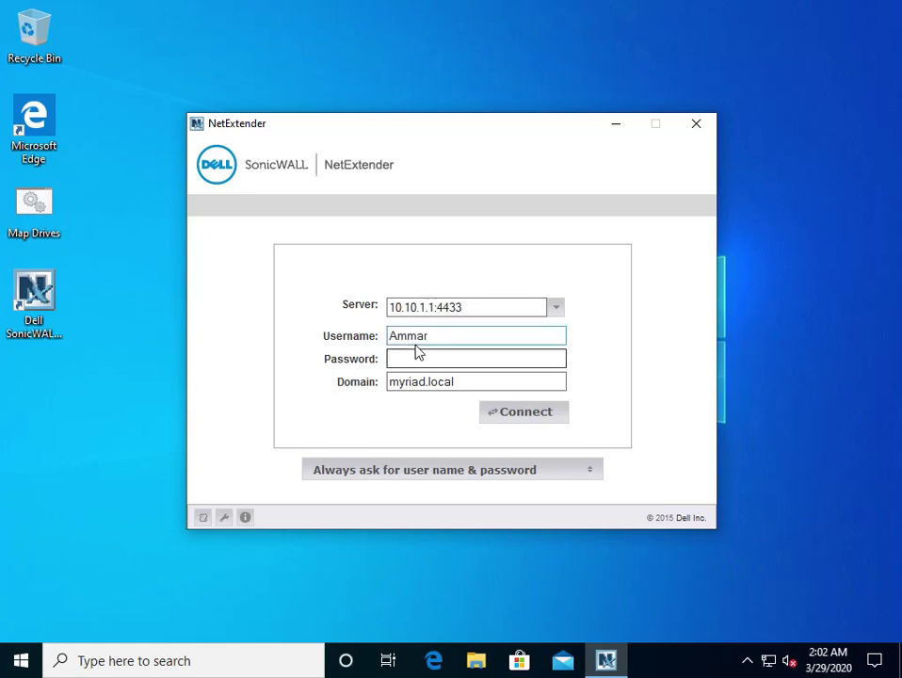
pyautogui.click(516, 425)
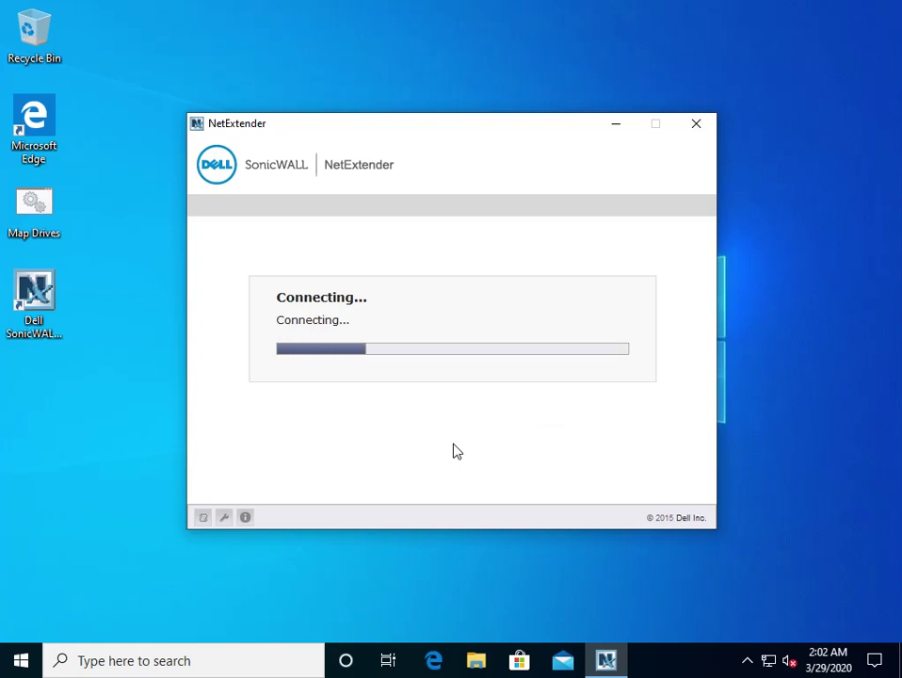
pyautogui.click(55, 303)
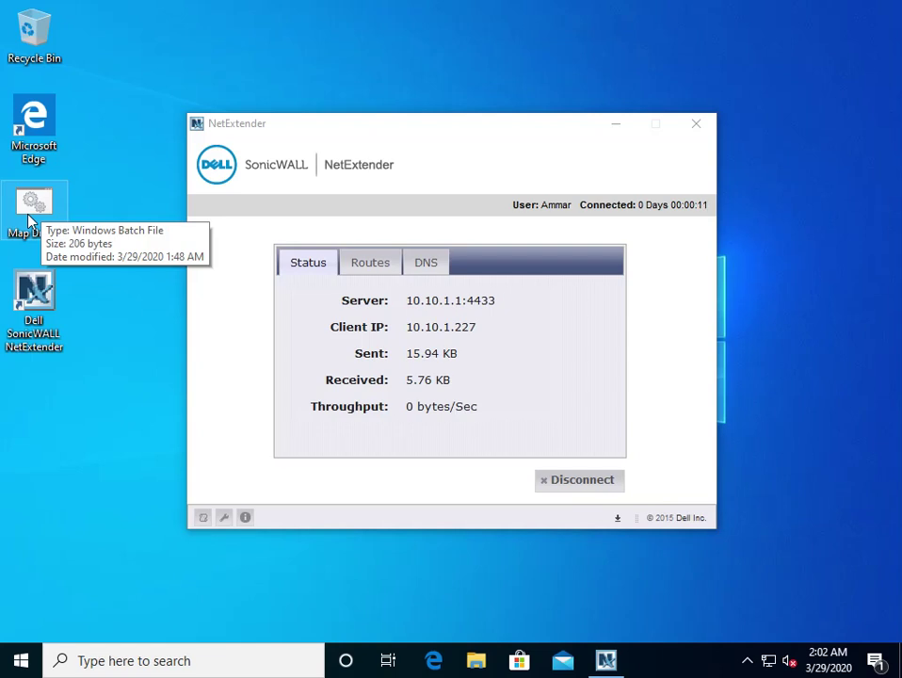
# Run Map Drives and verify the Shared Files (S:) drive from 10.10.1.20 under This PC
pyautogui.doubleClick(31, 221)
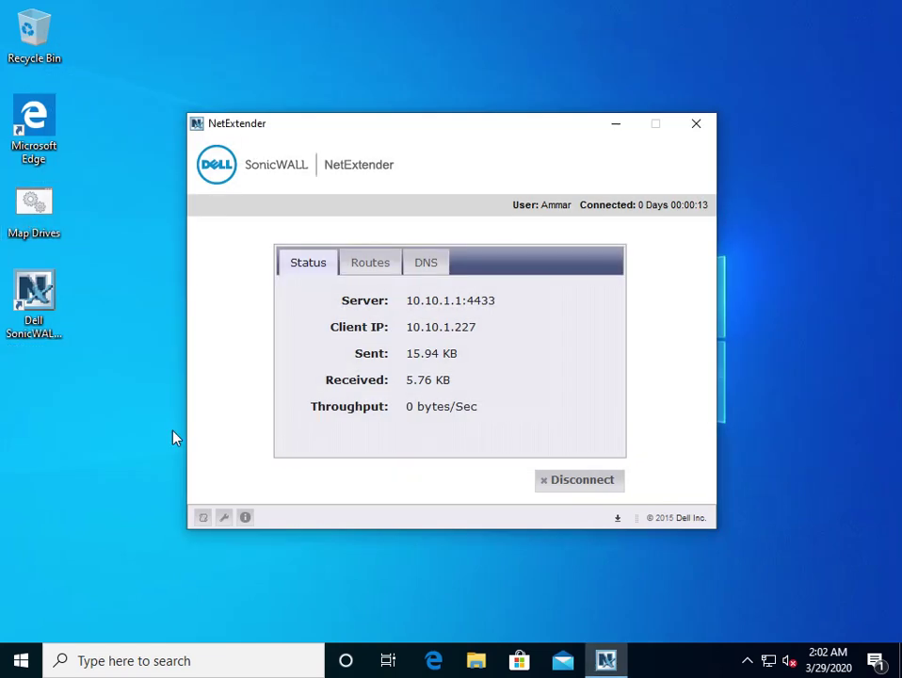
pyautogui.click(475, 662)
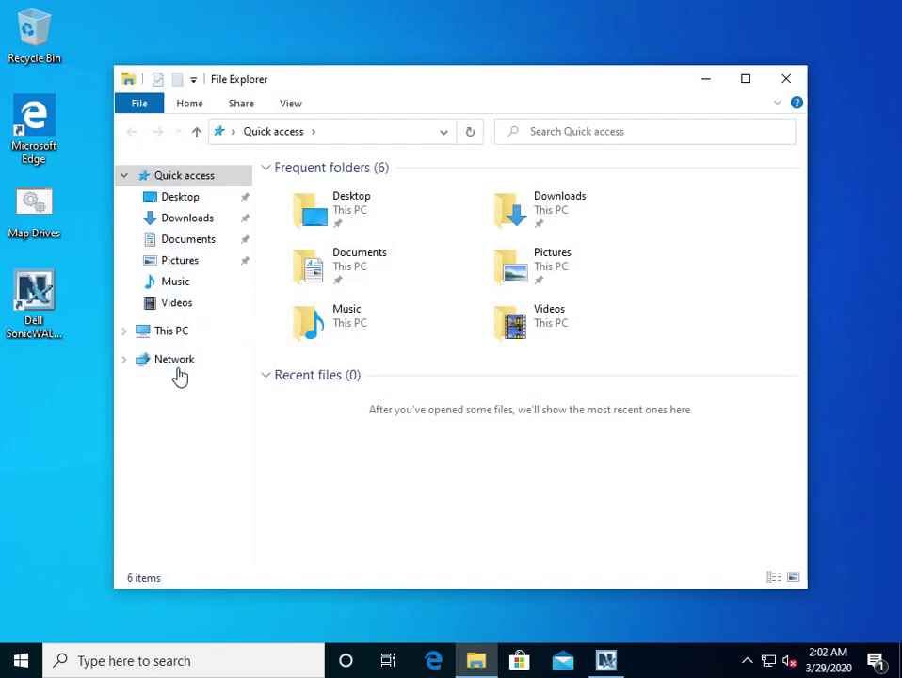
pyautogui.click(172, 331)
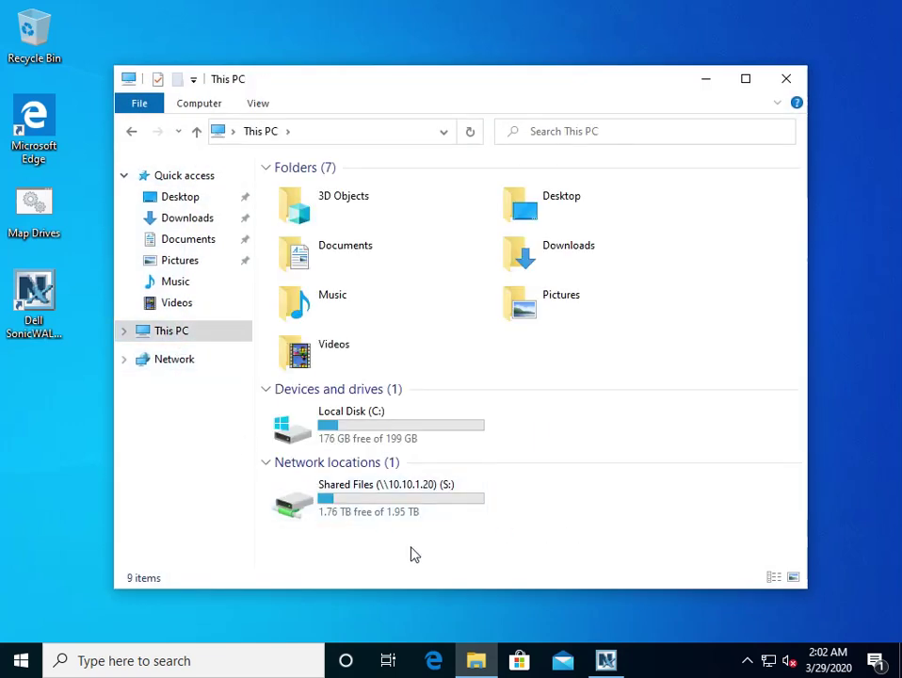
pyautogui.click(786, 78)
pyautogui.click(23, 661)
# Attempt a Remote Desktop connection to 10.10.1.20 and cancel the credentials prompt
pyautogui.write('remote')
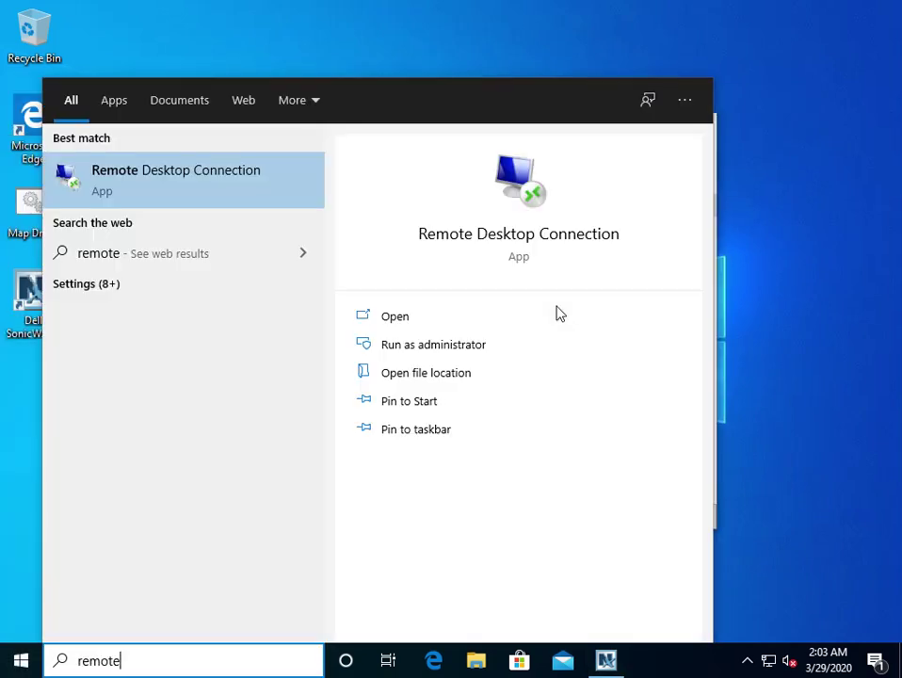
pyautogui.press('Return')
pyautogui.write('10')
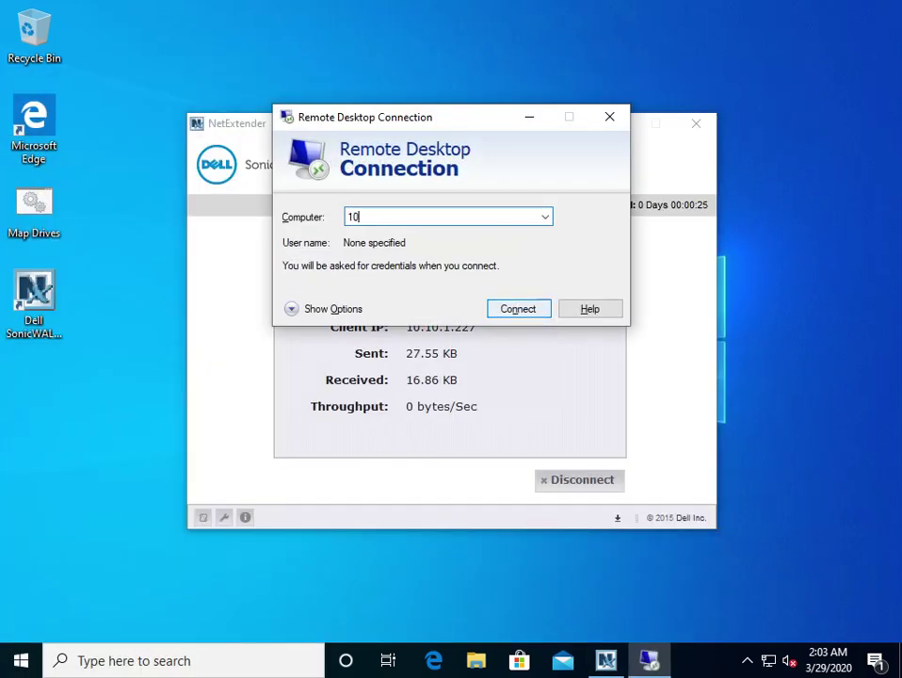
pyautogui.write('.10.1.20')
pyautogui.click(518, 308)
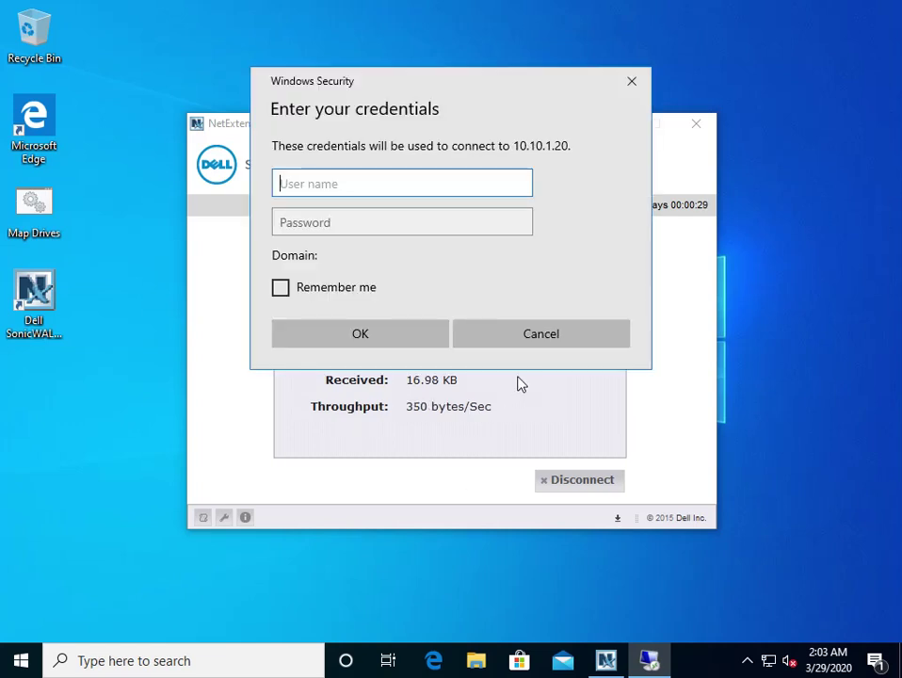
pyautogui.click(526, 334)
# Close Remote Desktop, disconnect the NetExtender VPN, and close NetExtender
pyautogui.click(609, 117)
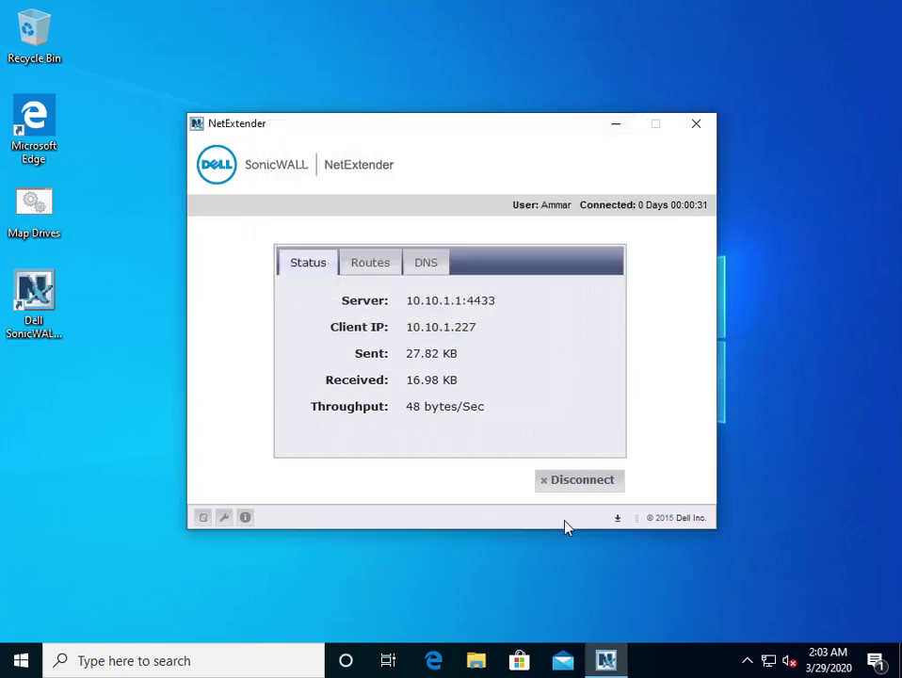
pyautogui.click(581, 482)
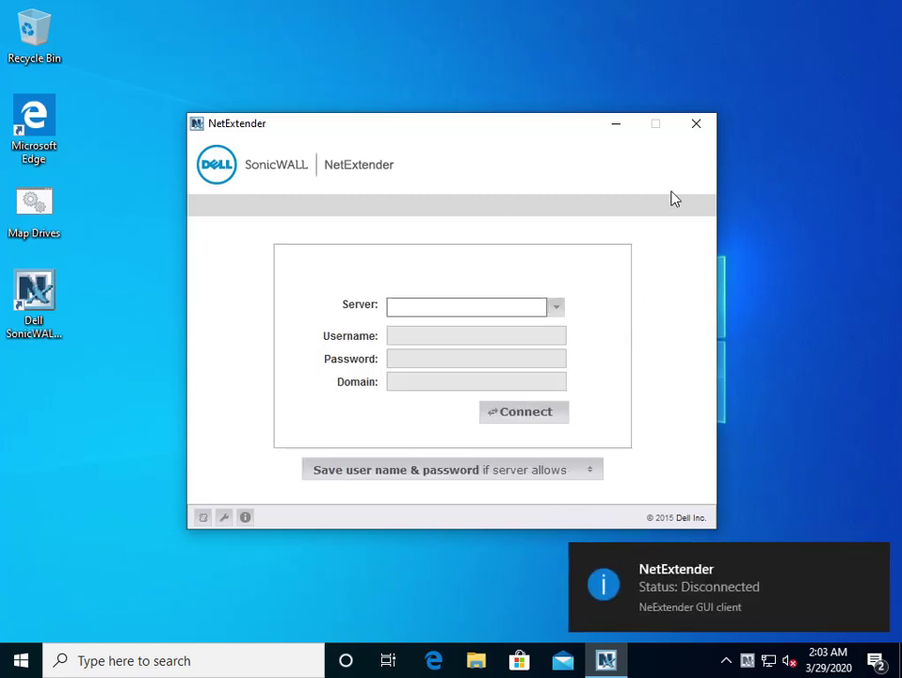
pyautogui.click(695, 125)
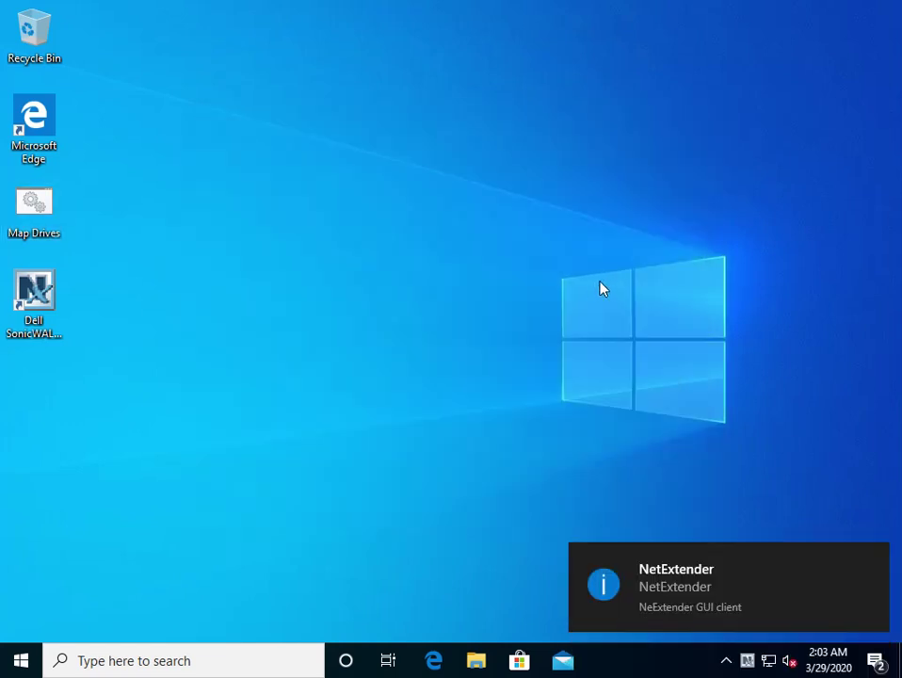